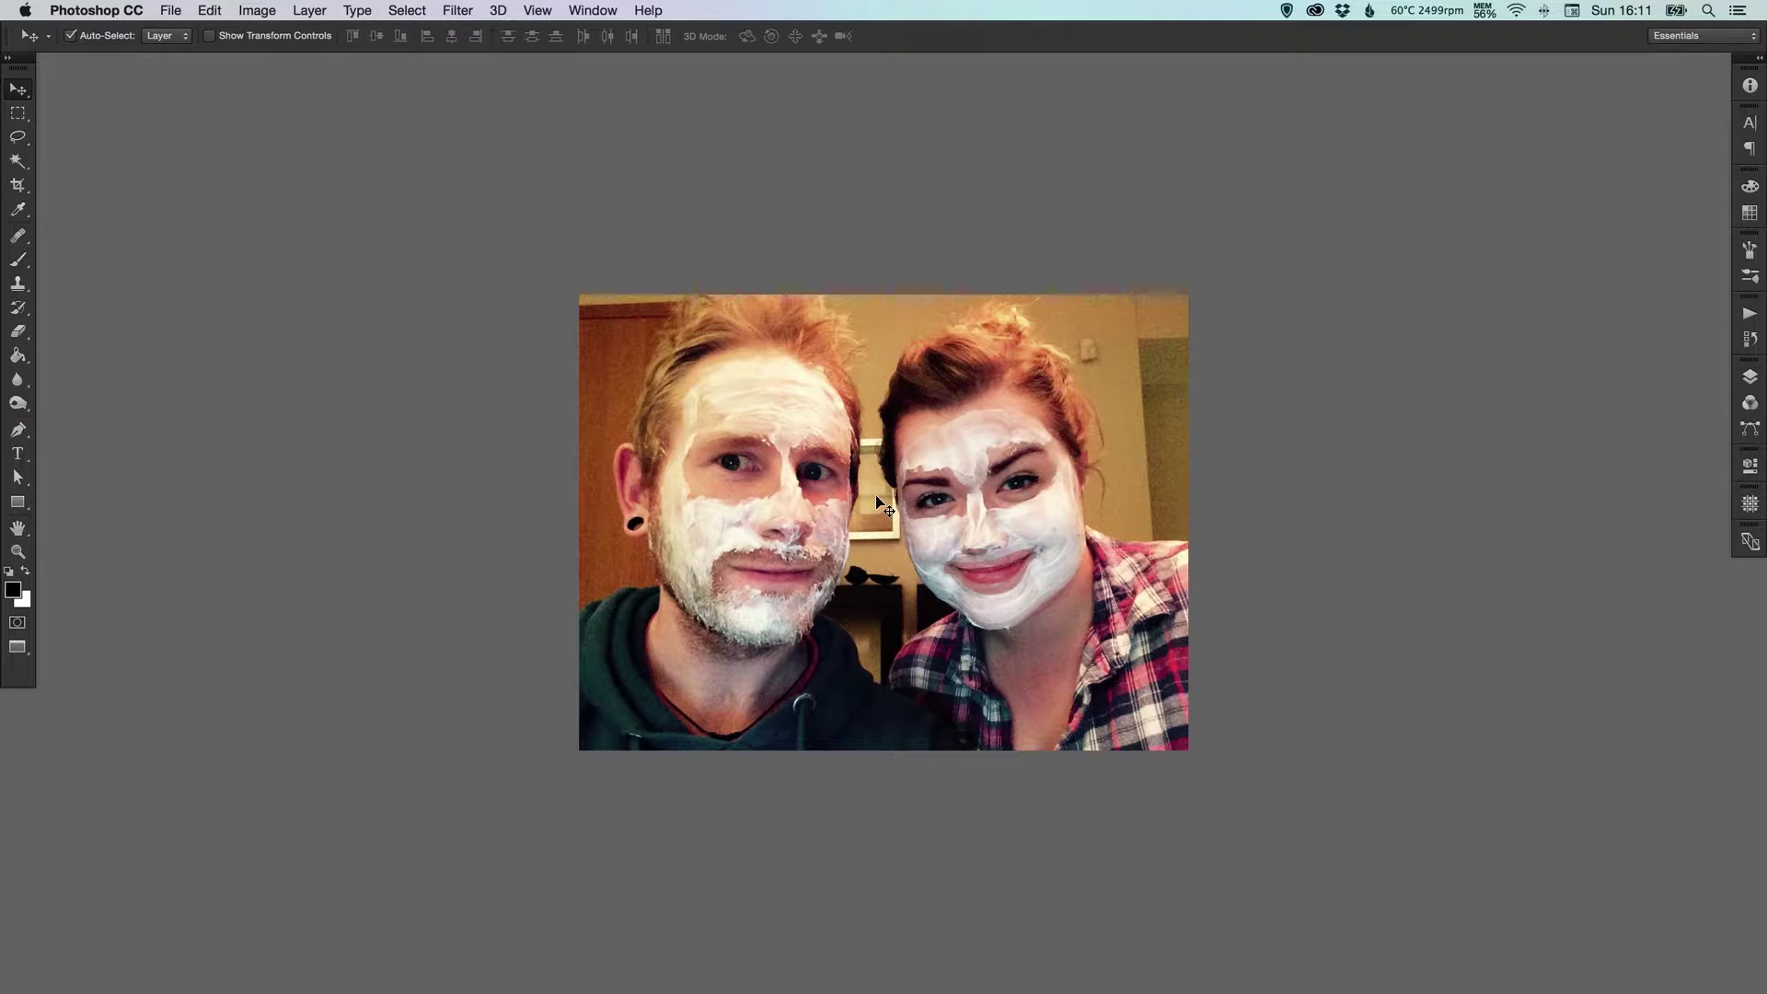
Open the Actions panel and scroll through installed sets like Instagram Filters and PSDCovers
left_click(589, 10)
left_click(646, 142)
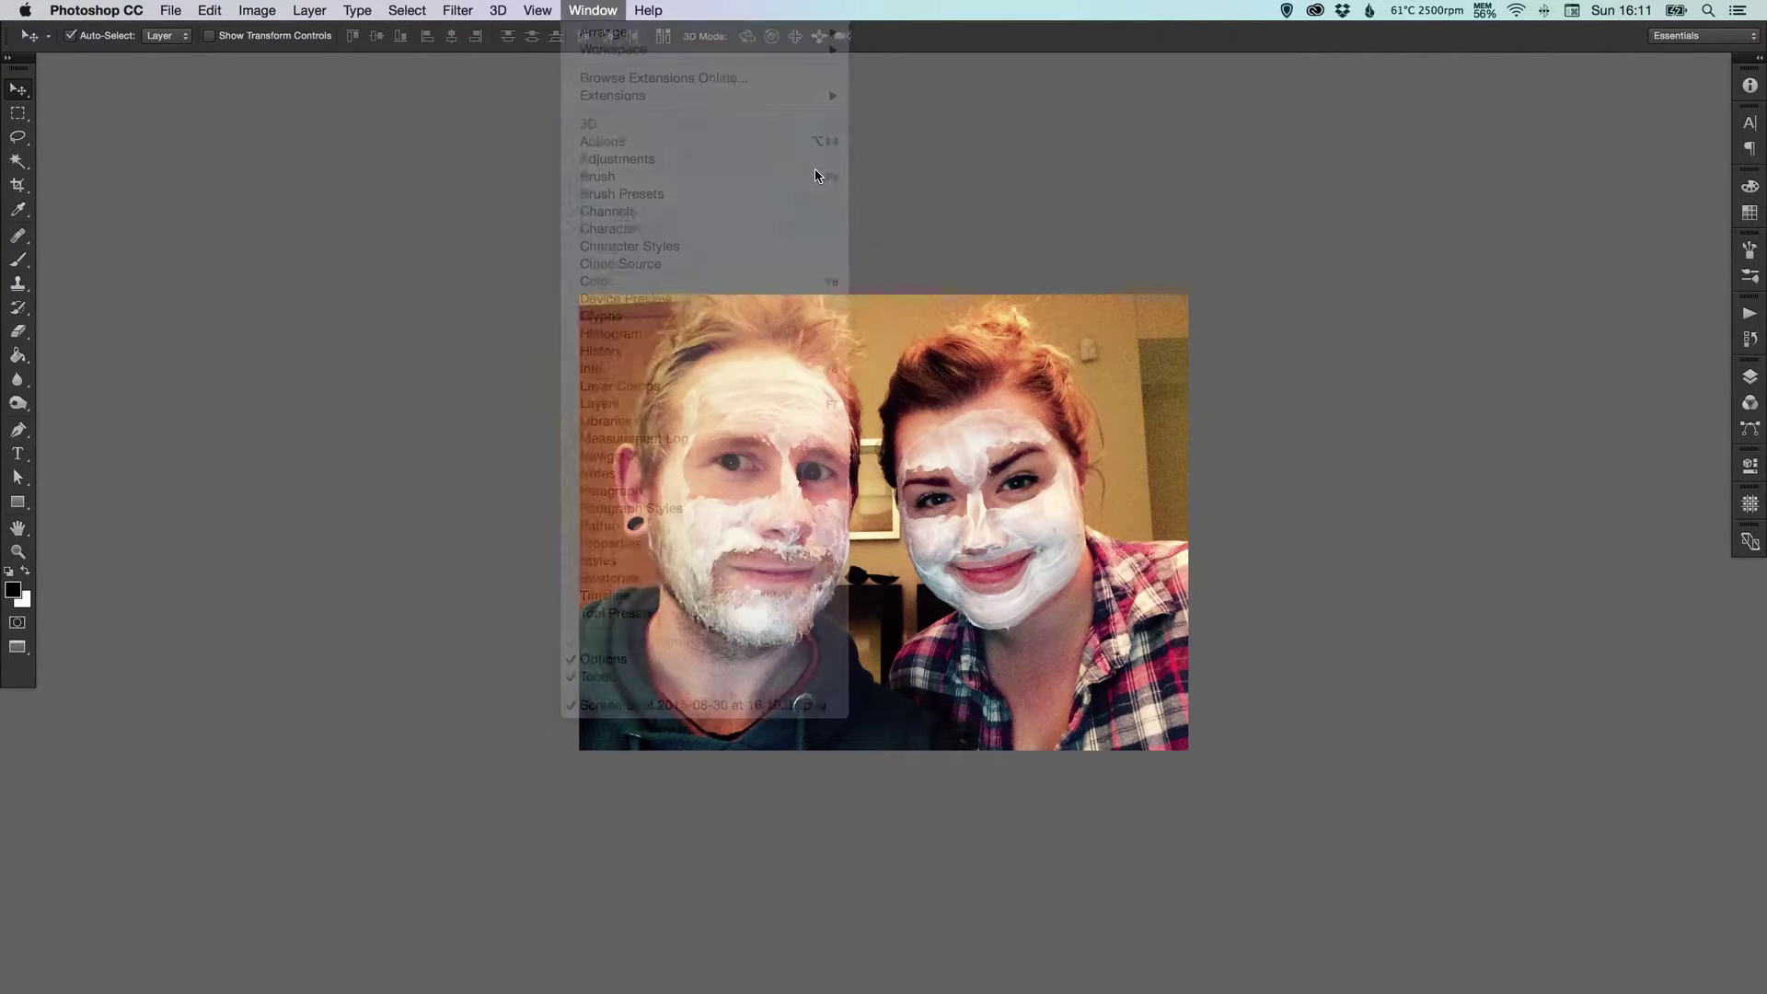
left_click_drag(1724, 784, 1701, 282)
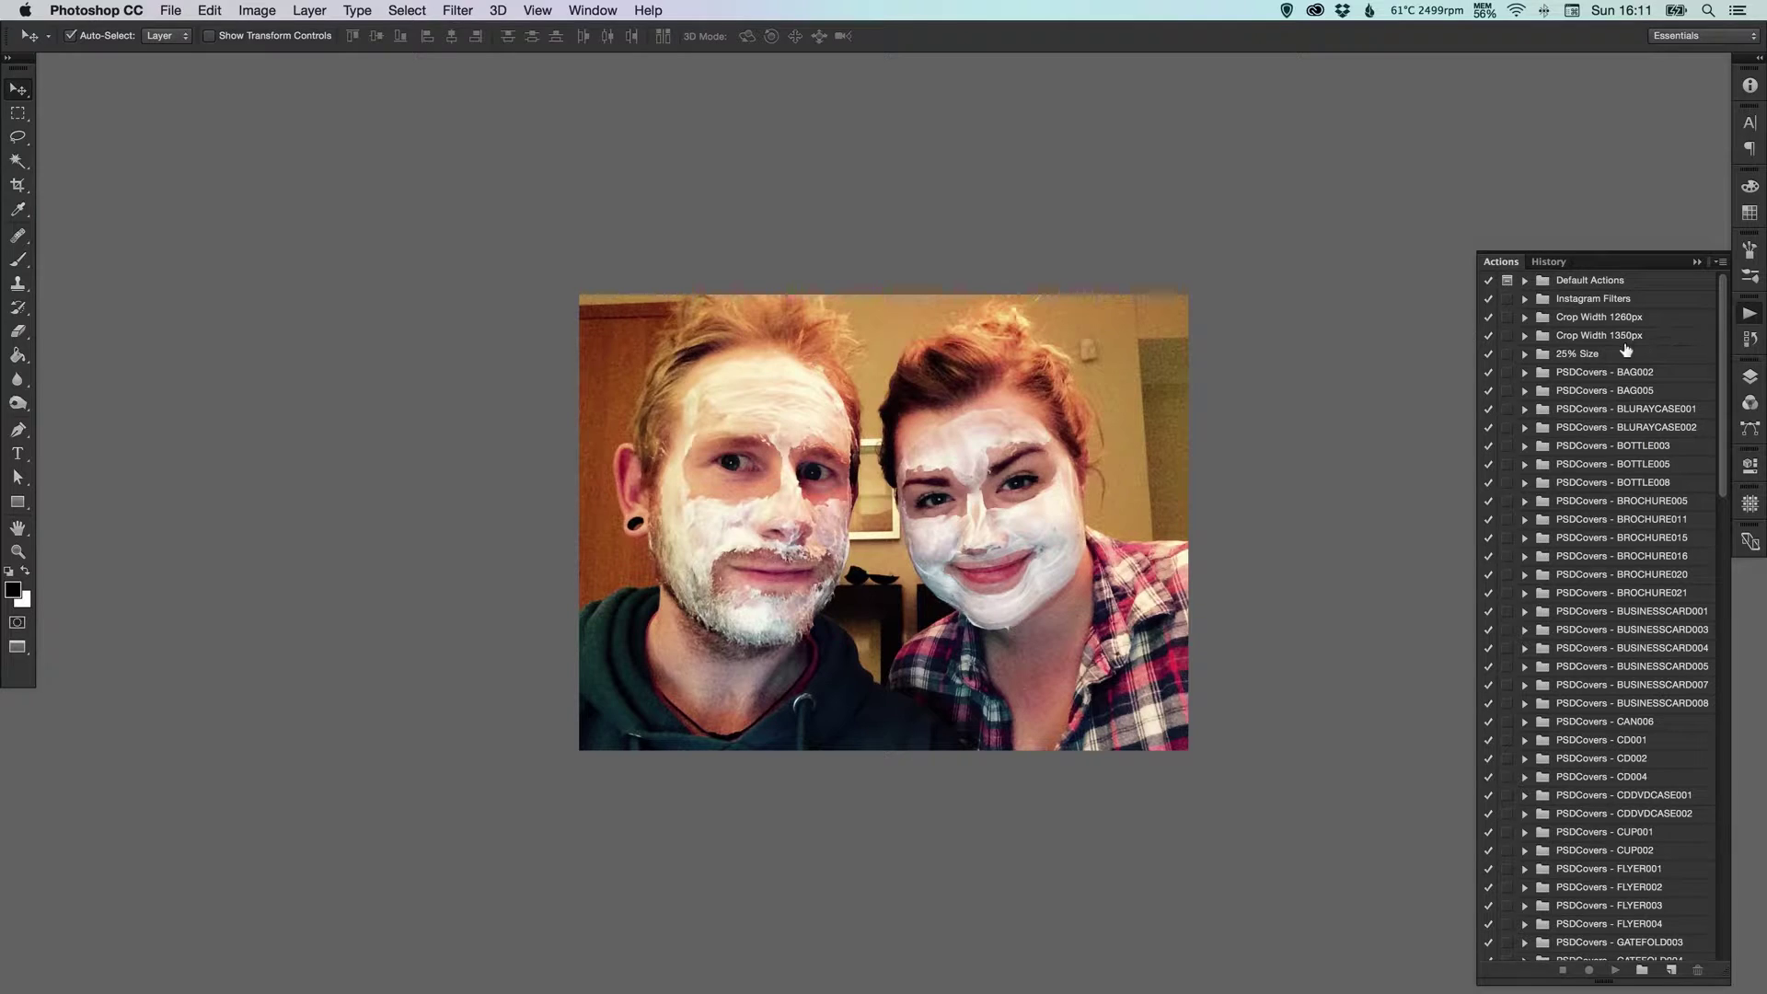
scroll(1723, 295, "down", 2)
left_click_drag(1723, 295, 1695, 791)
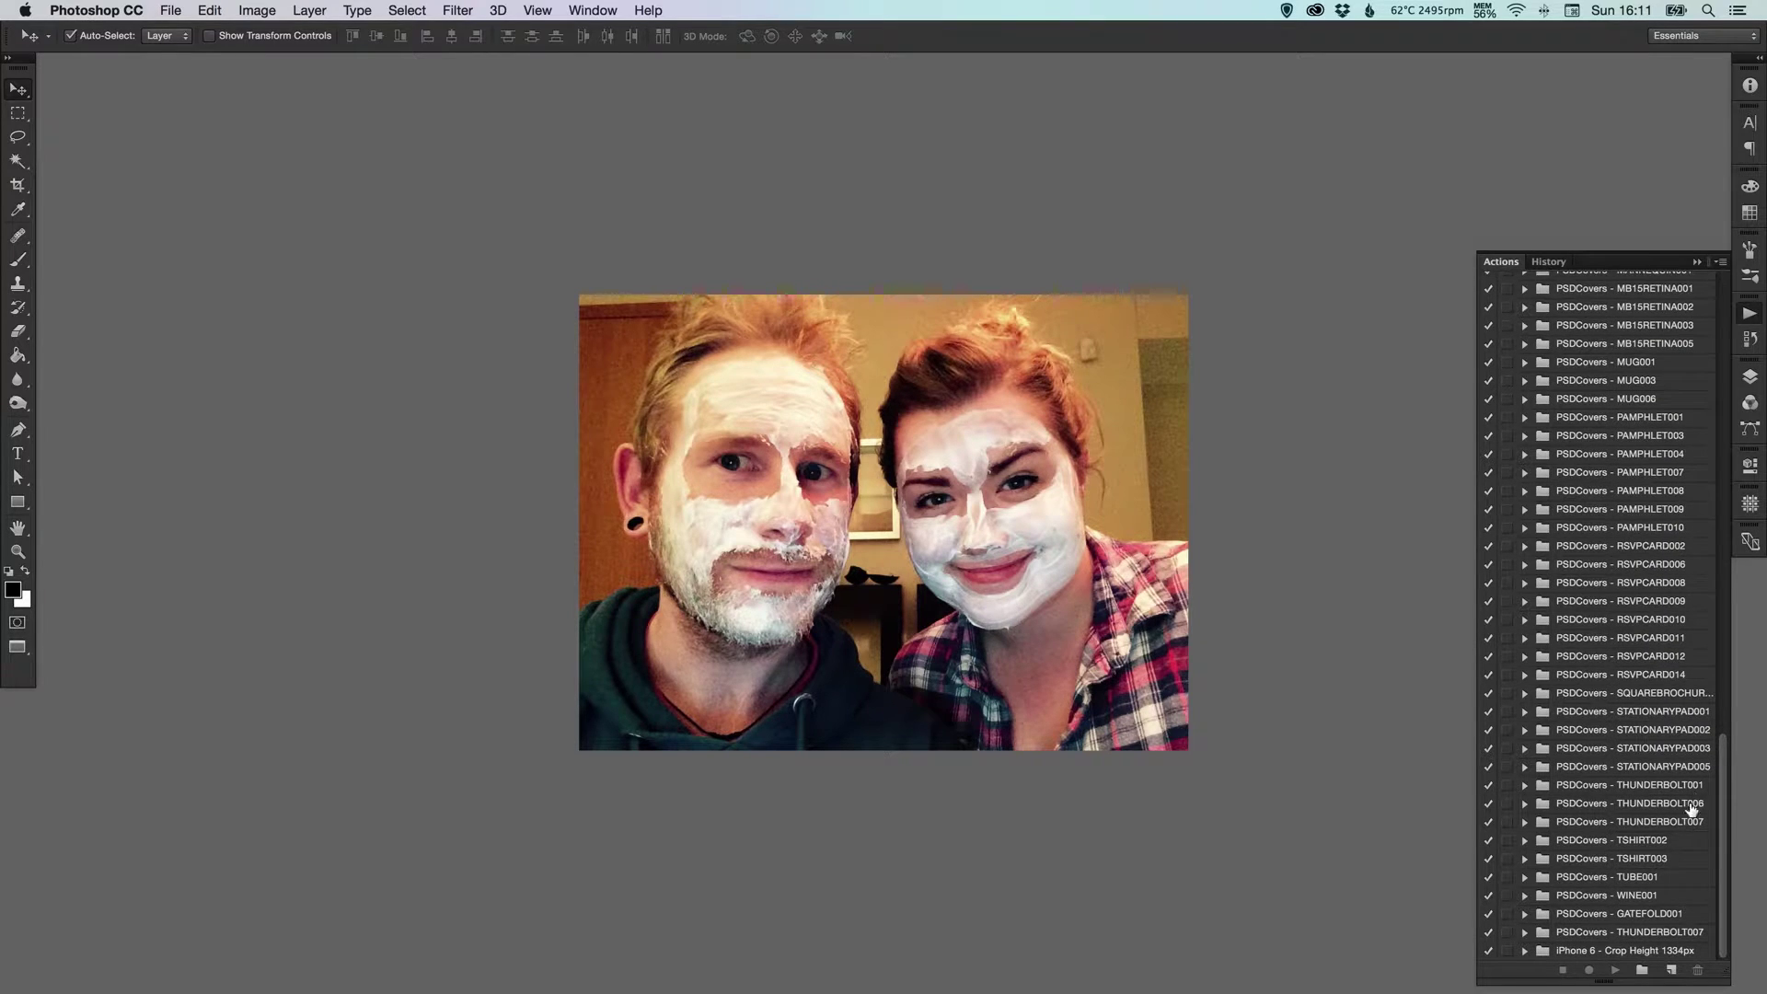
Create the action set 'This is my first action!' and start a new action in it
left_click(1640, 976)
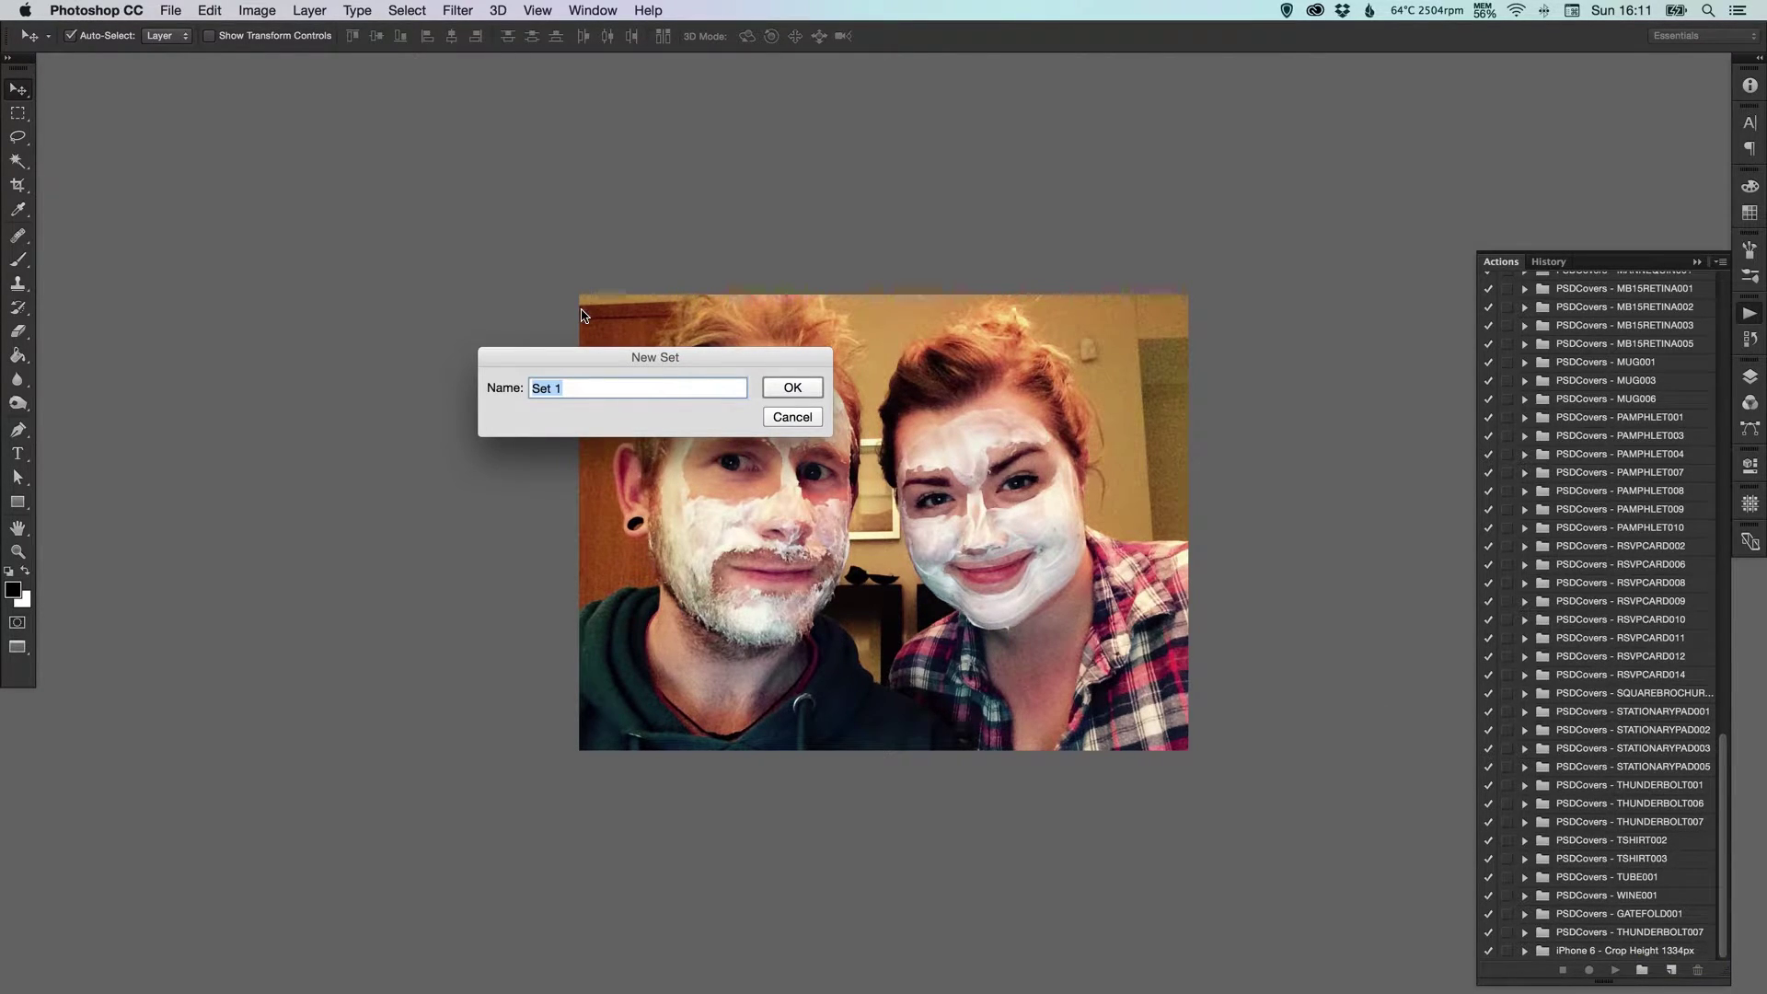
type("This is my first action!")
left_click(789, 386)
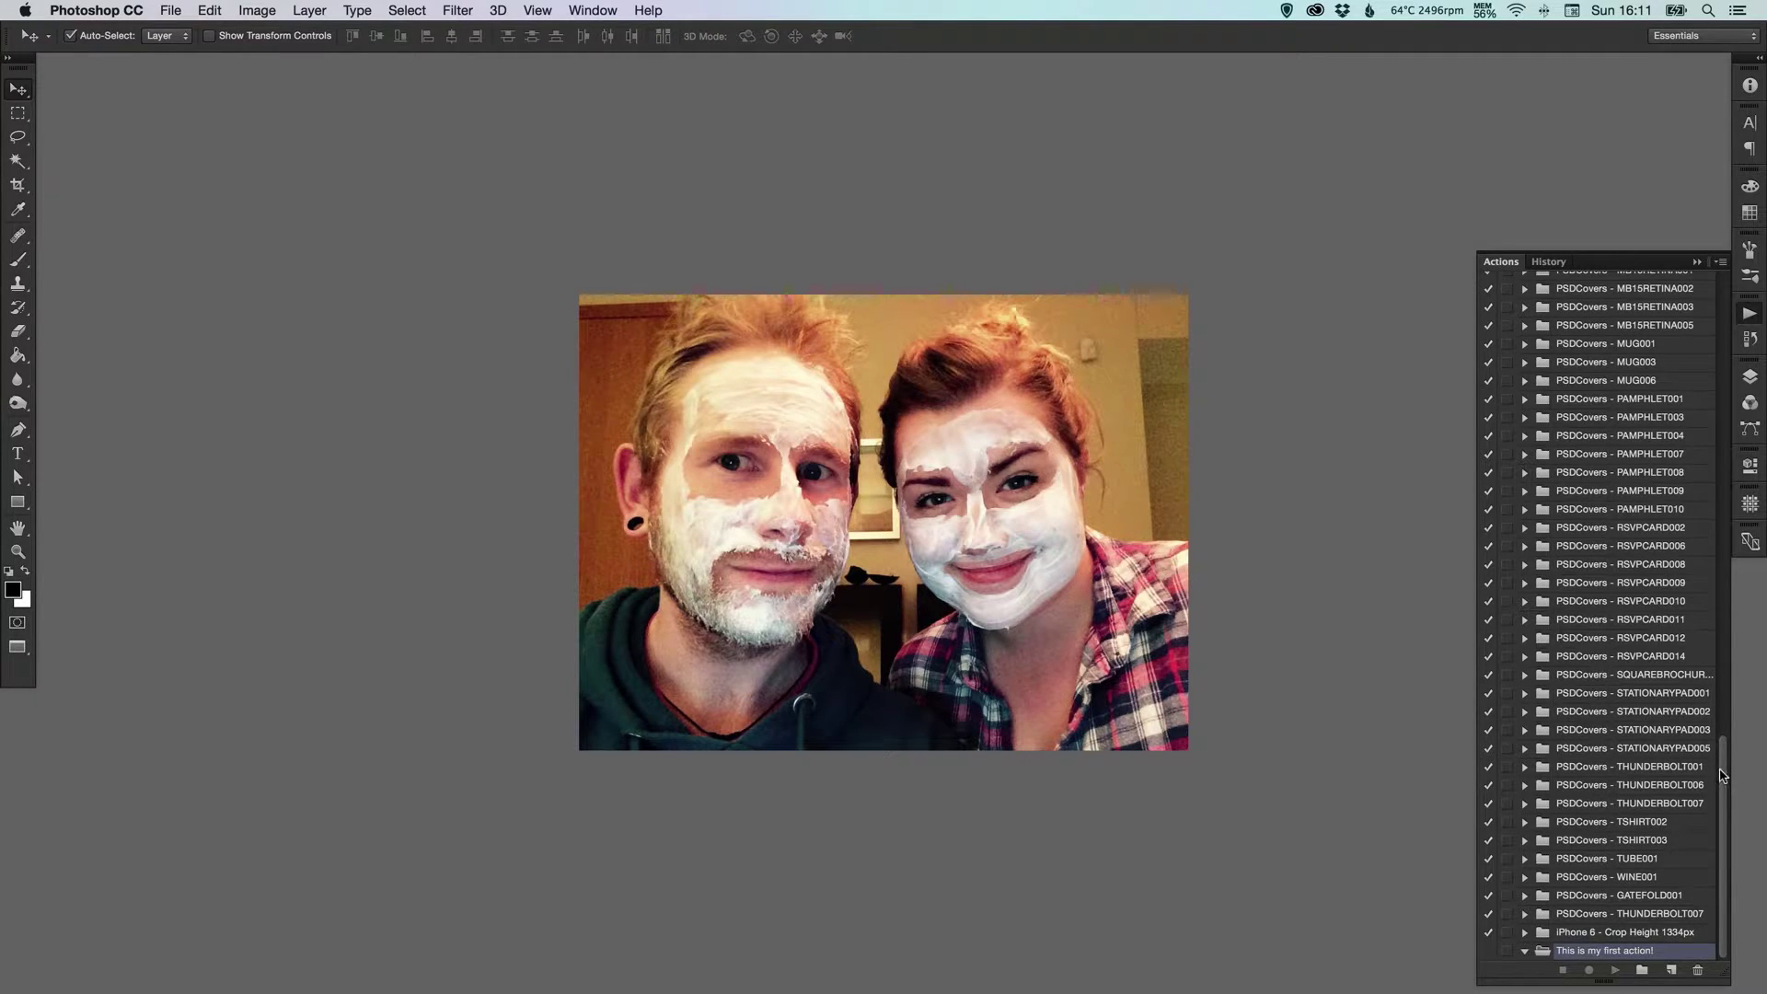
left_click(1672, 974)
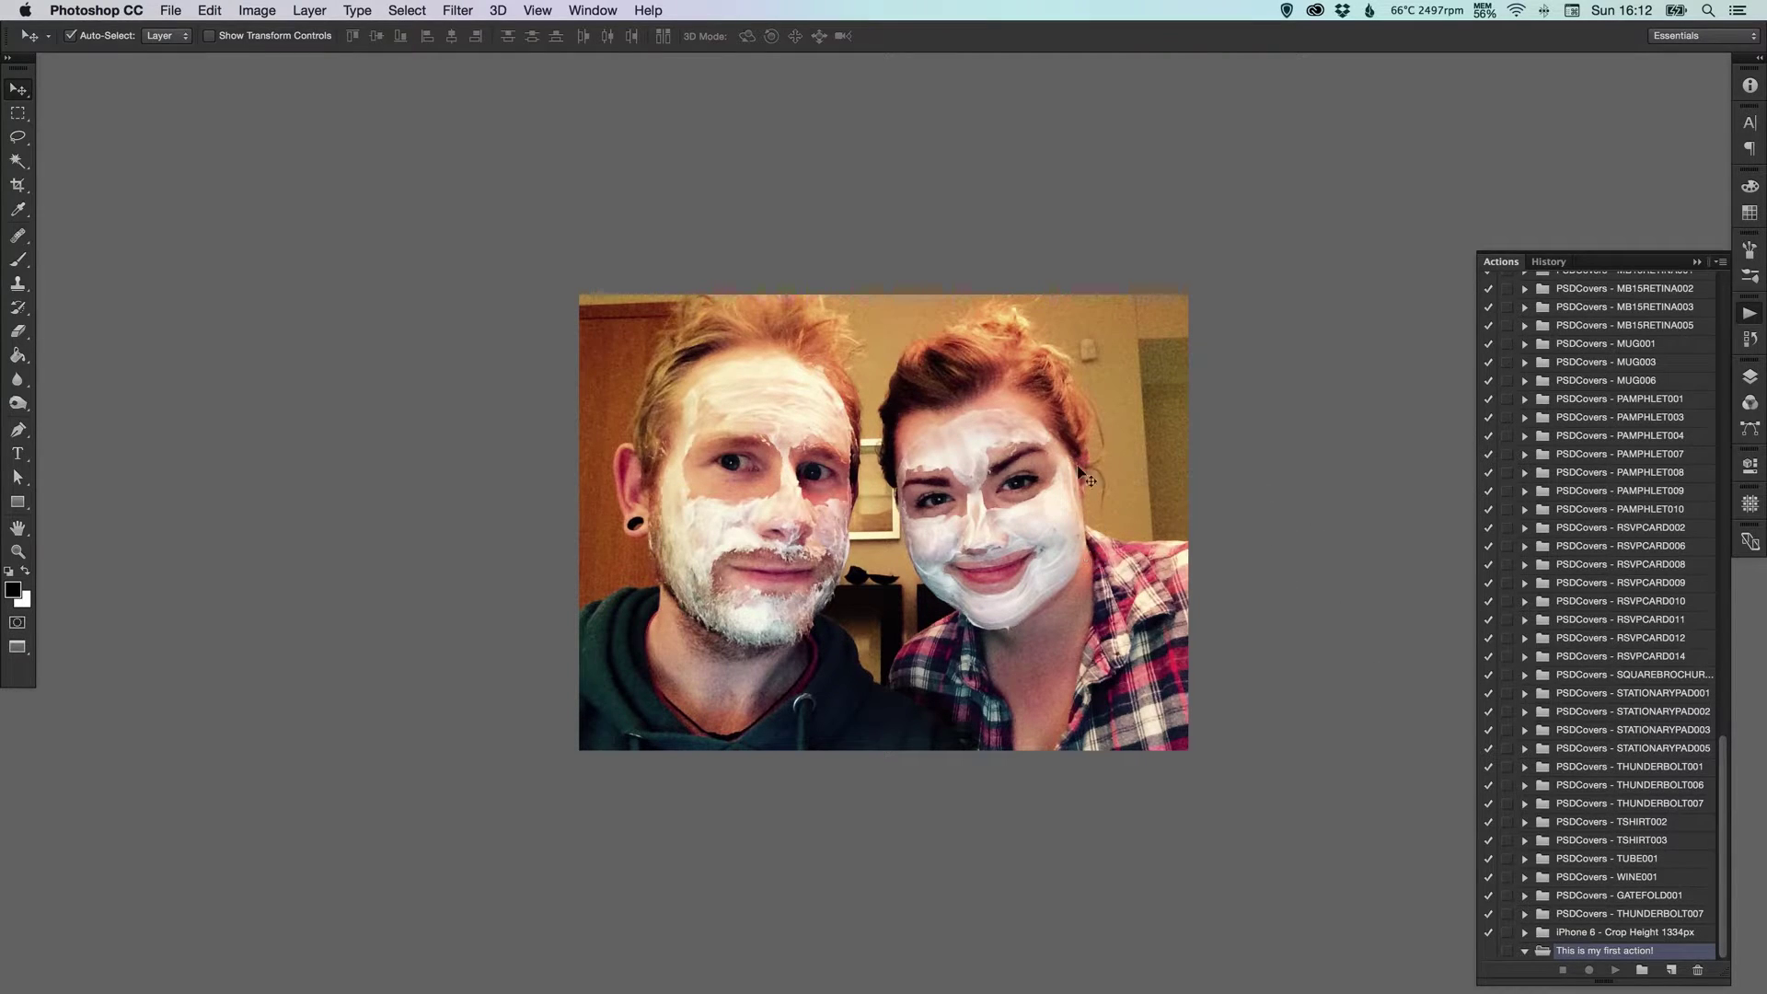
Name the new action 'Black & White', review its Function Key and Color options, and start recording
left_click(1670, 970)
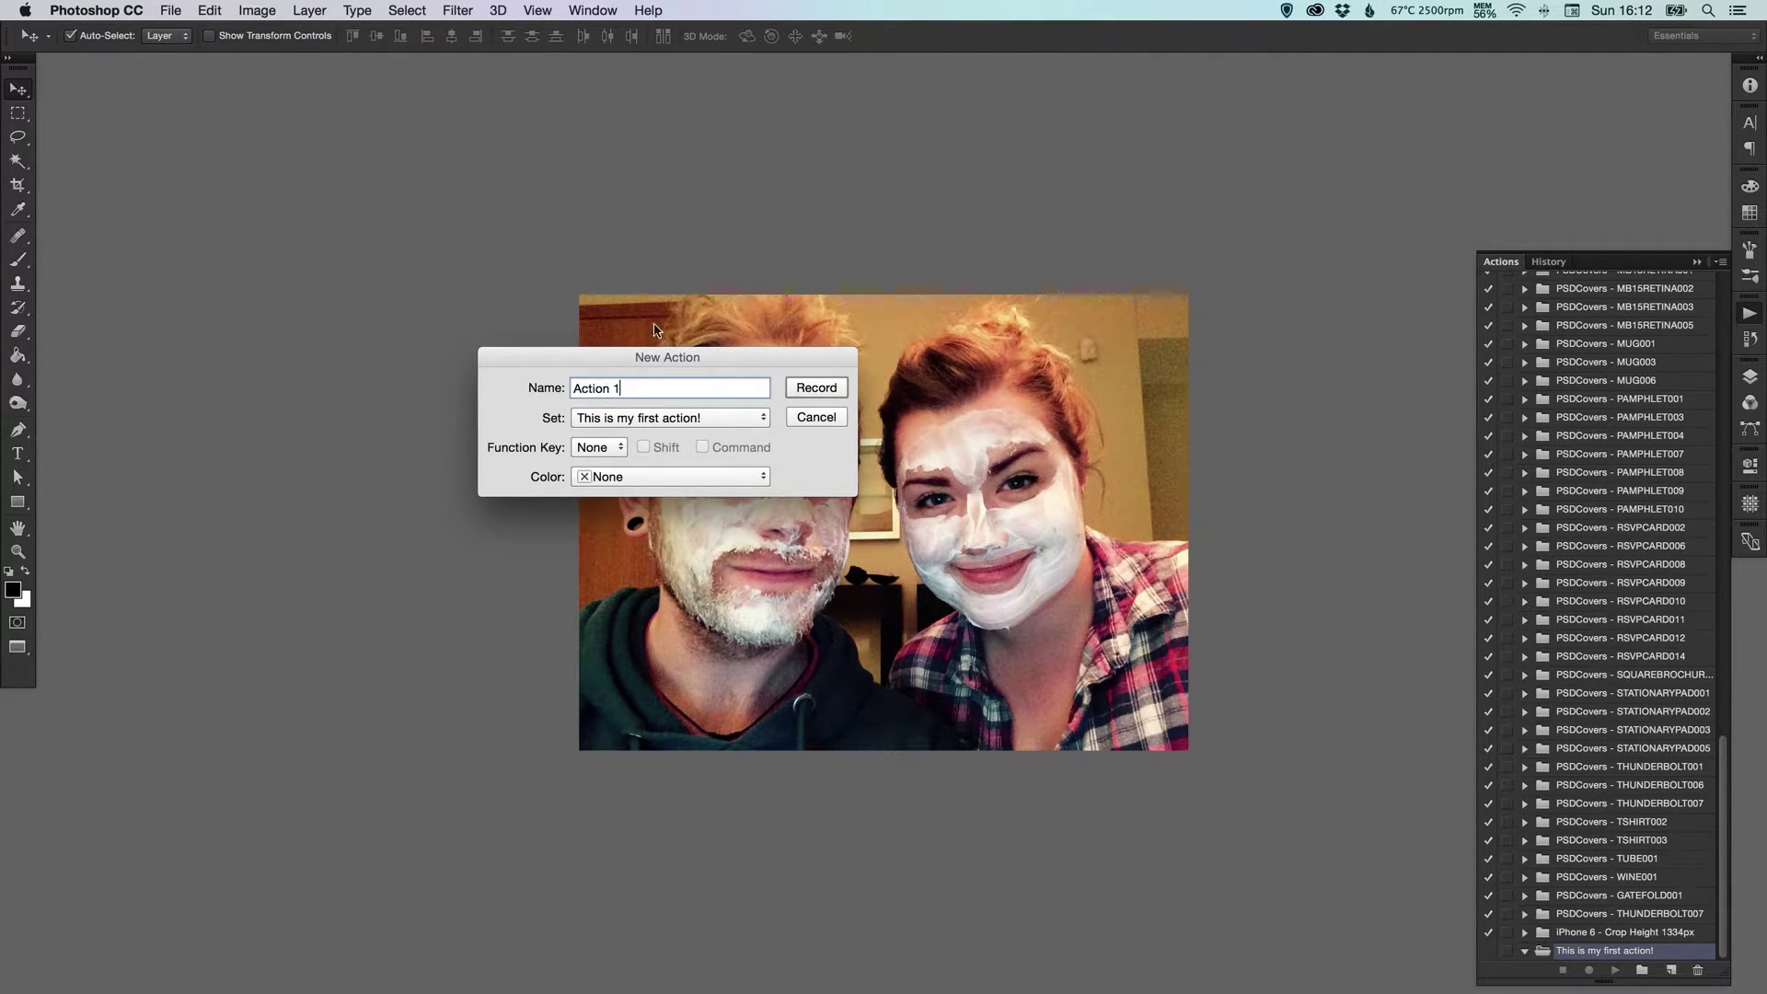
type("Black & White")
left_click(613, 443)
left_click(574, 448)
left_click(614, 476)
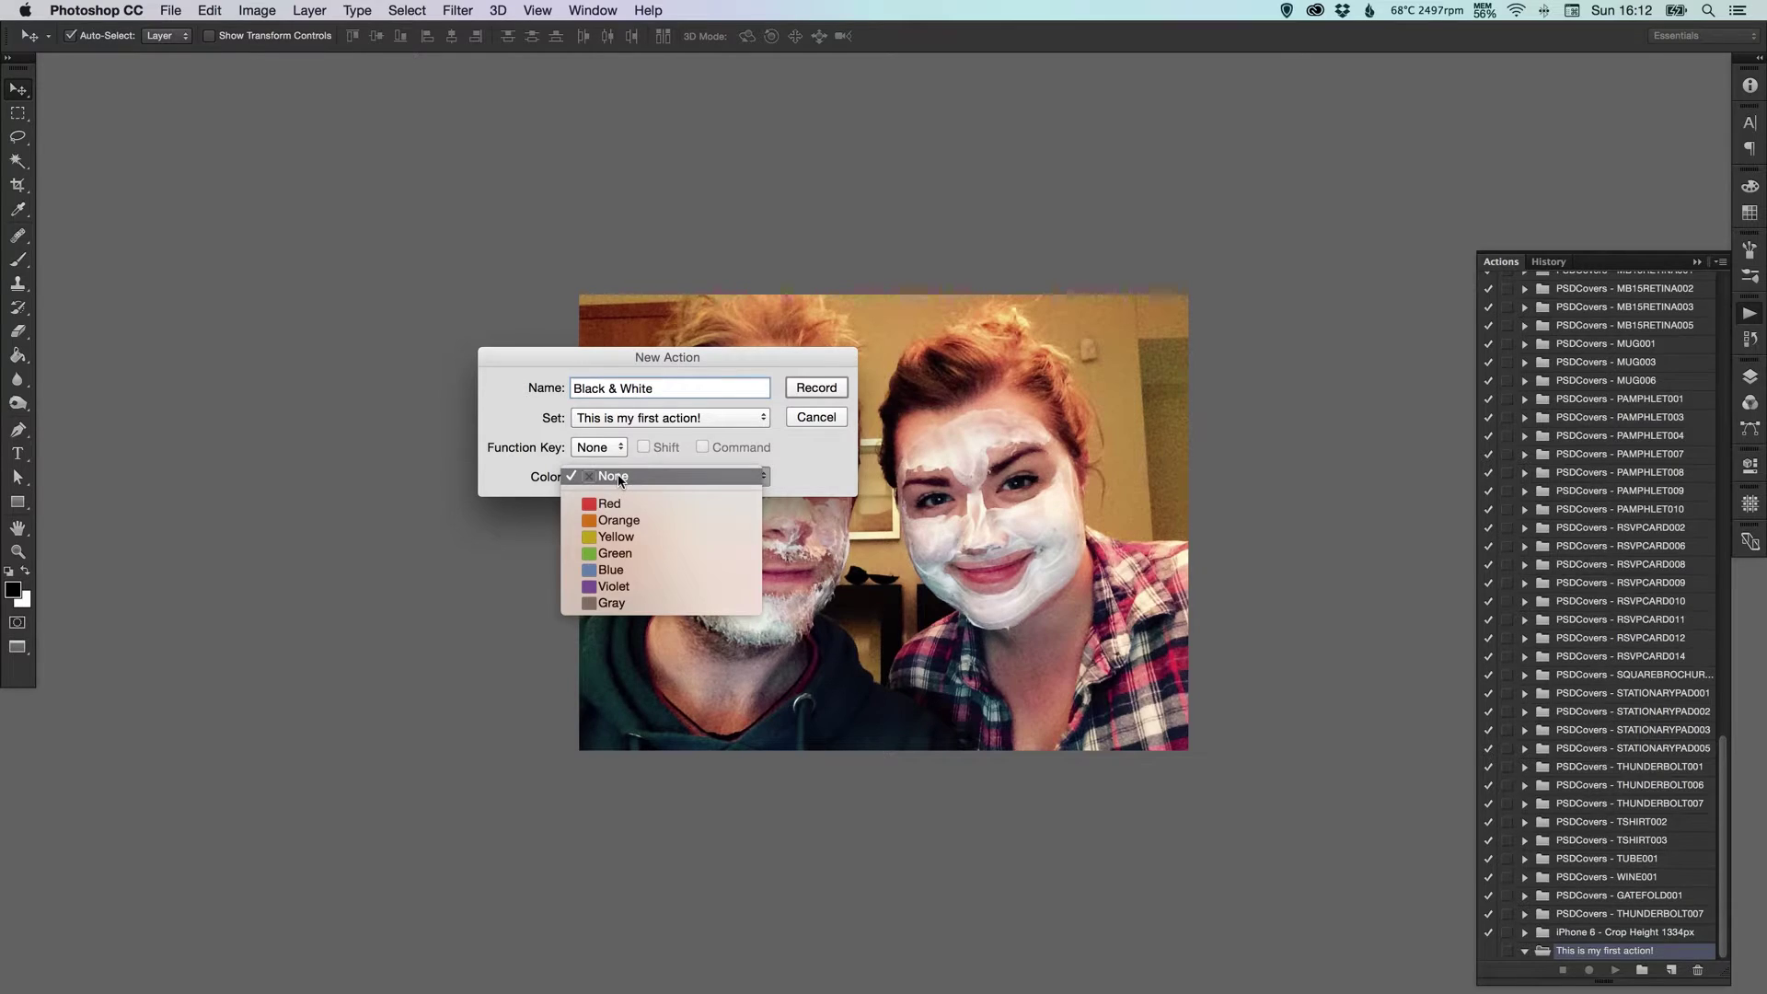
left_click(615, 475)
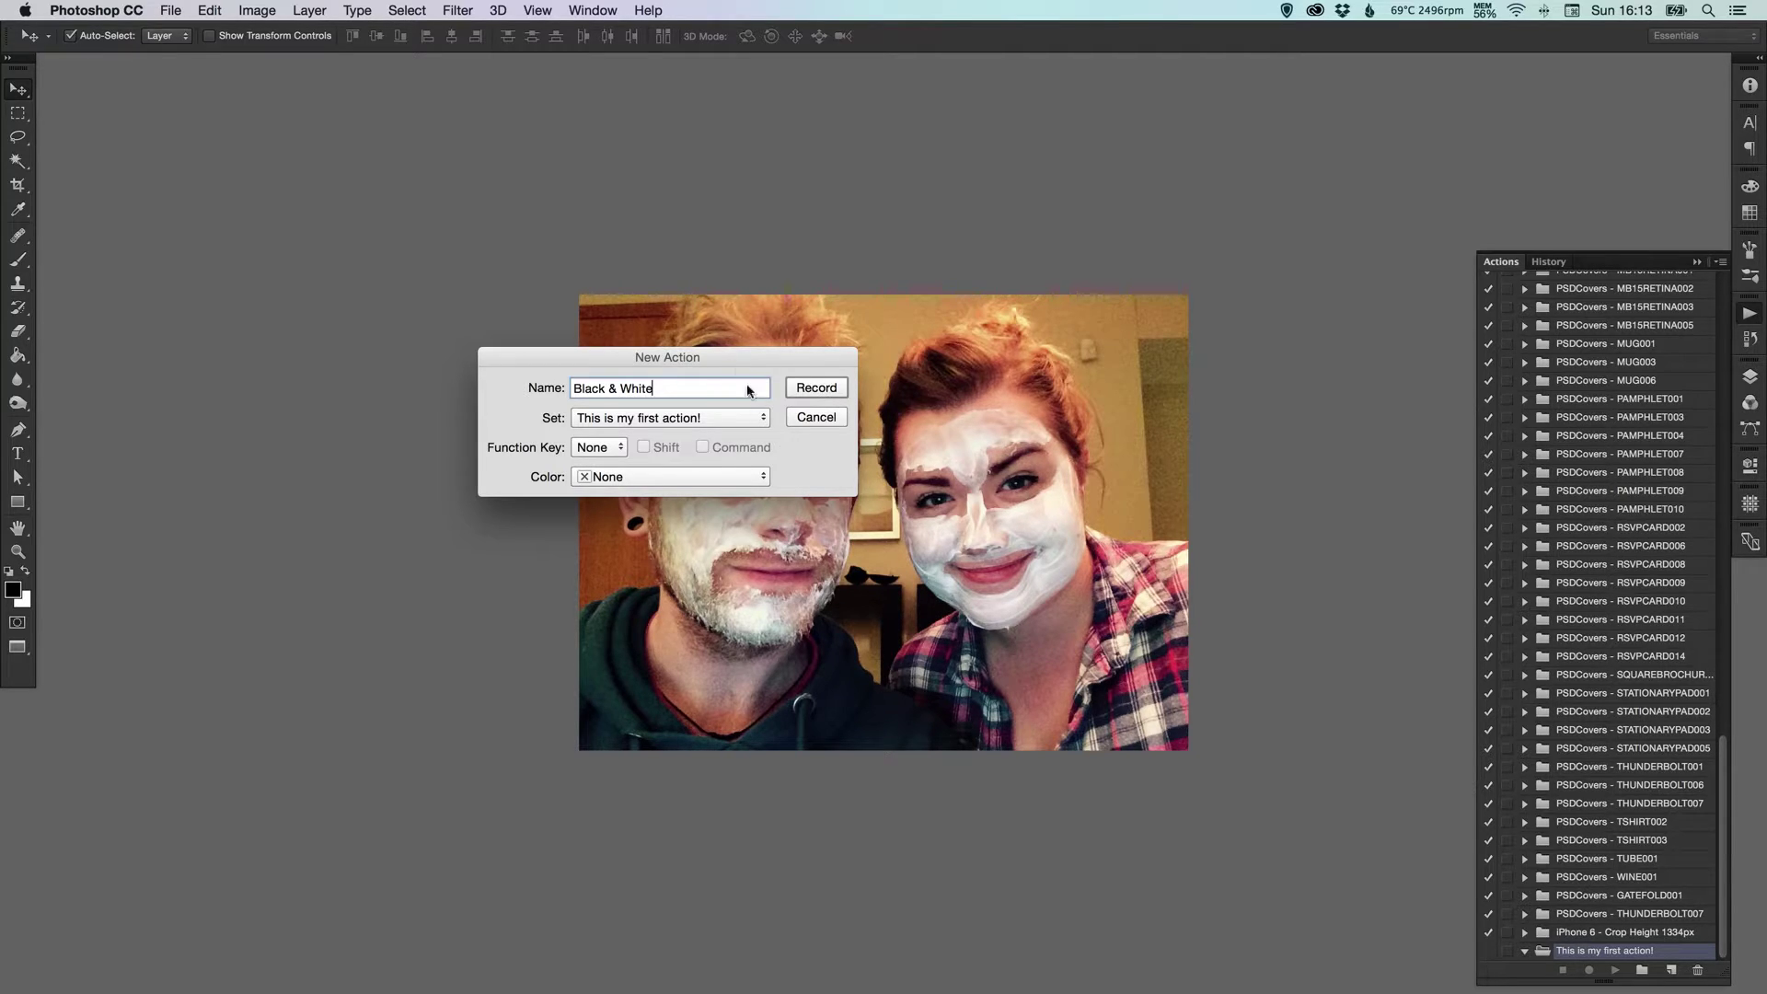
left_click(829, 391)
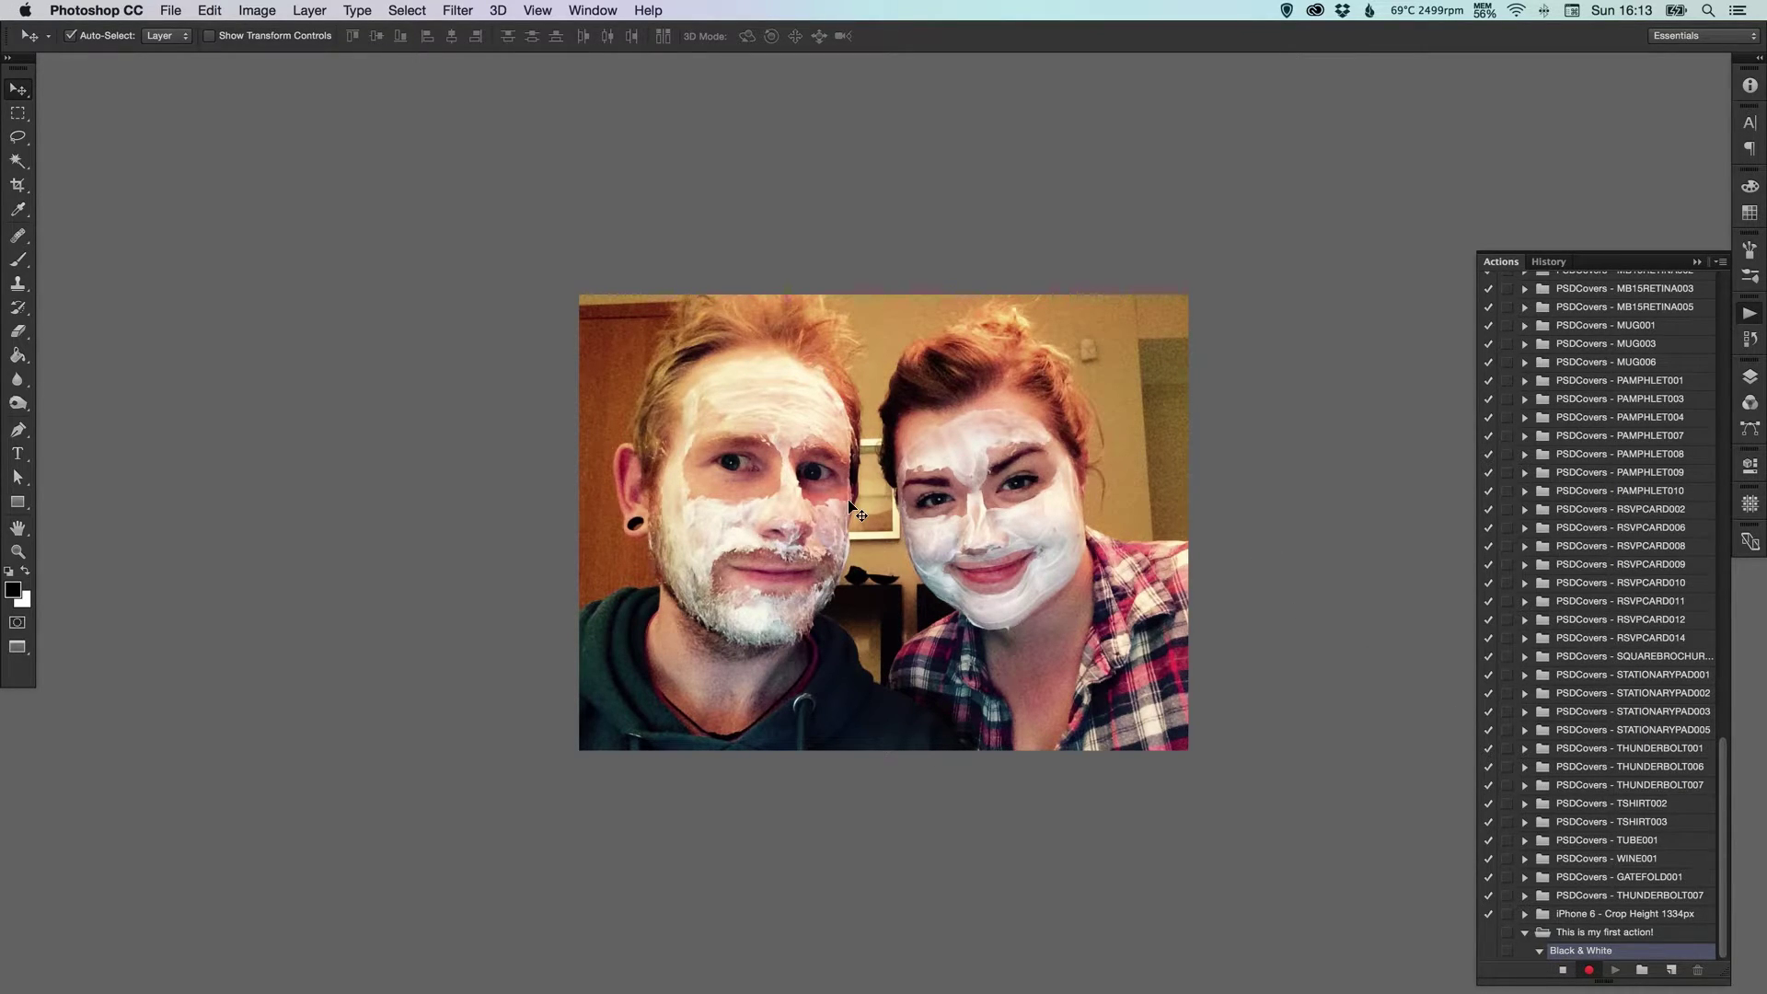
Record a Hue/Saturation adjustment with Saturation at -100, then stop recording
left_click(256, 10)
mouse_move(267, 62)
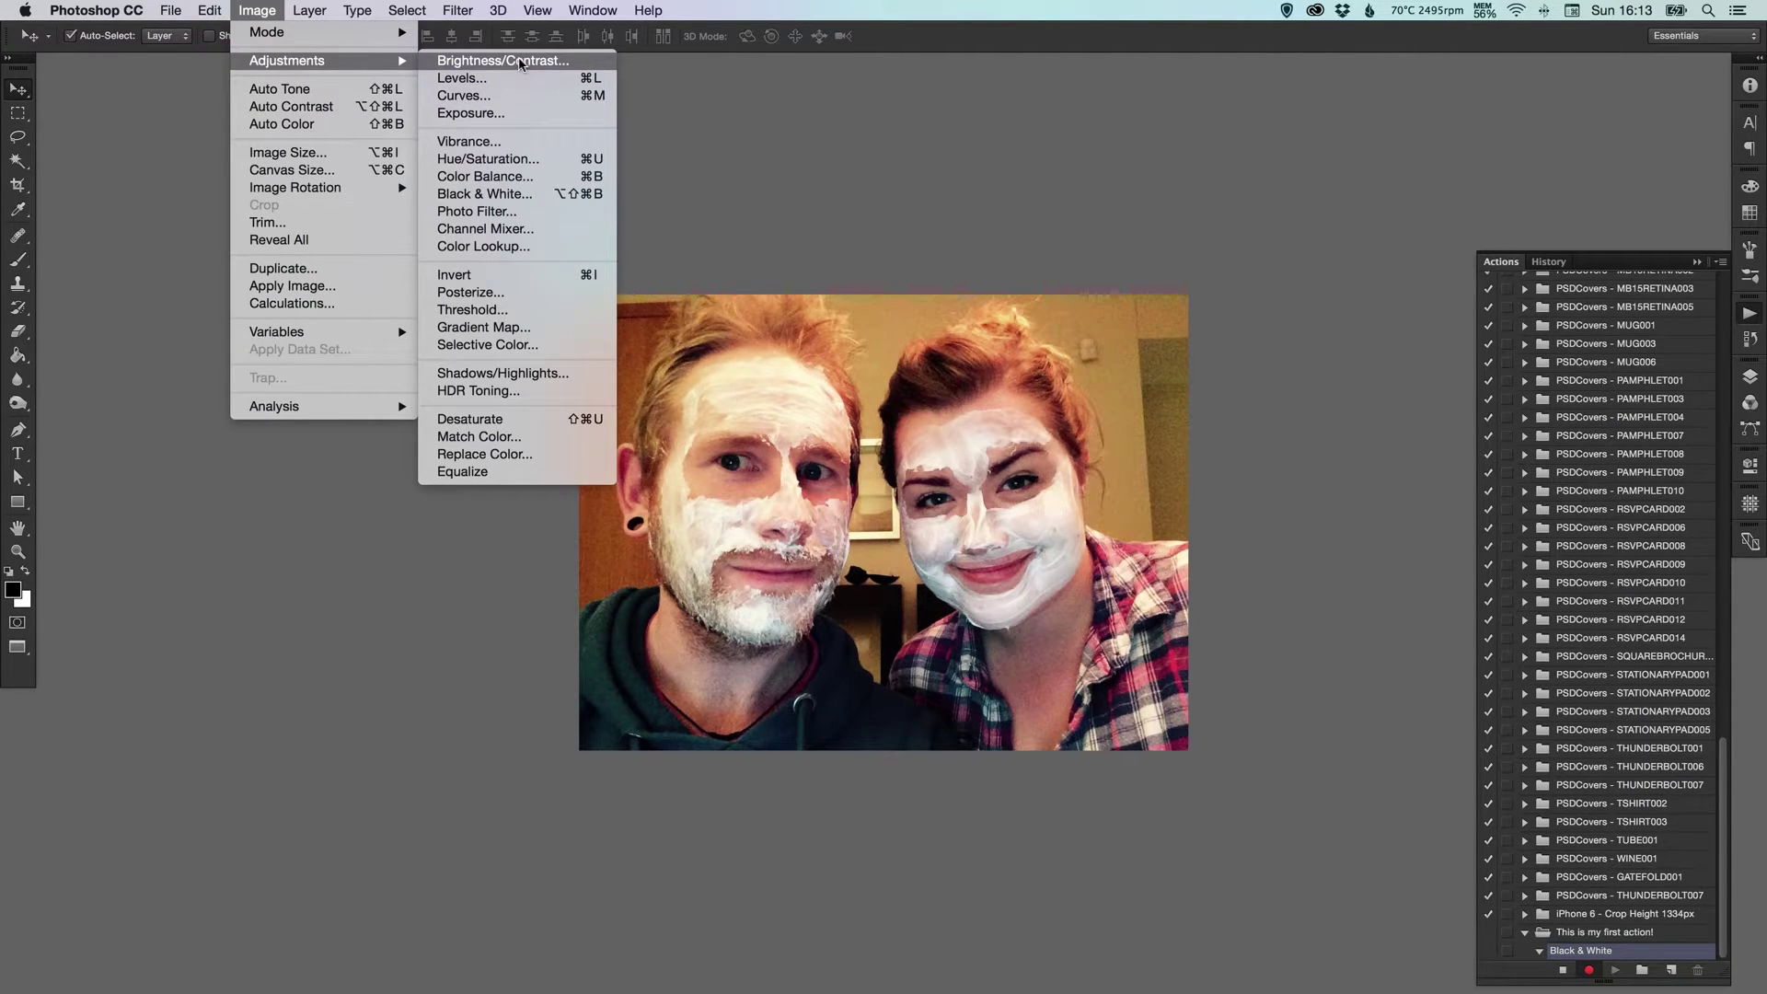
left_click(498, 159)
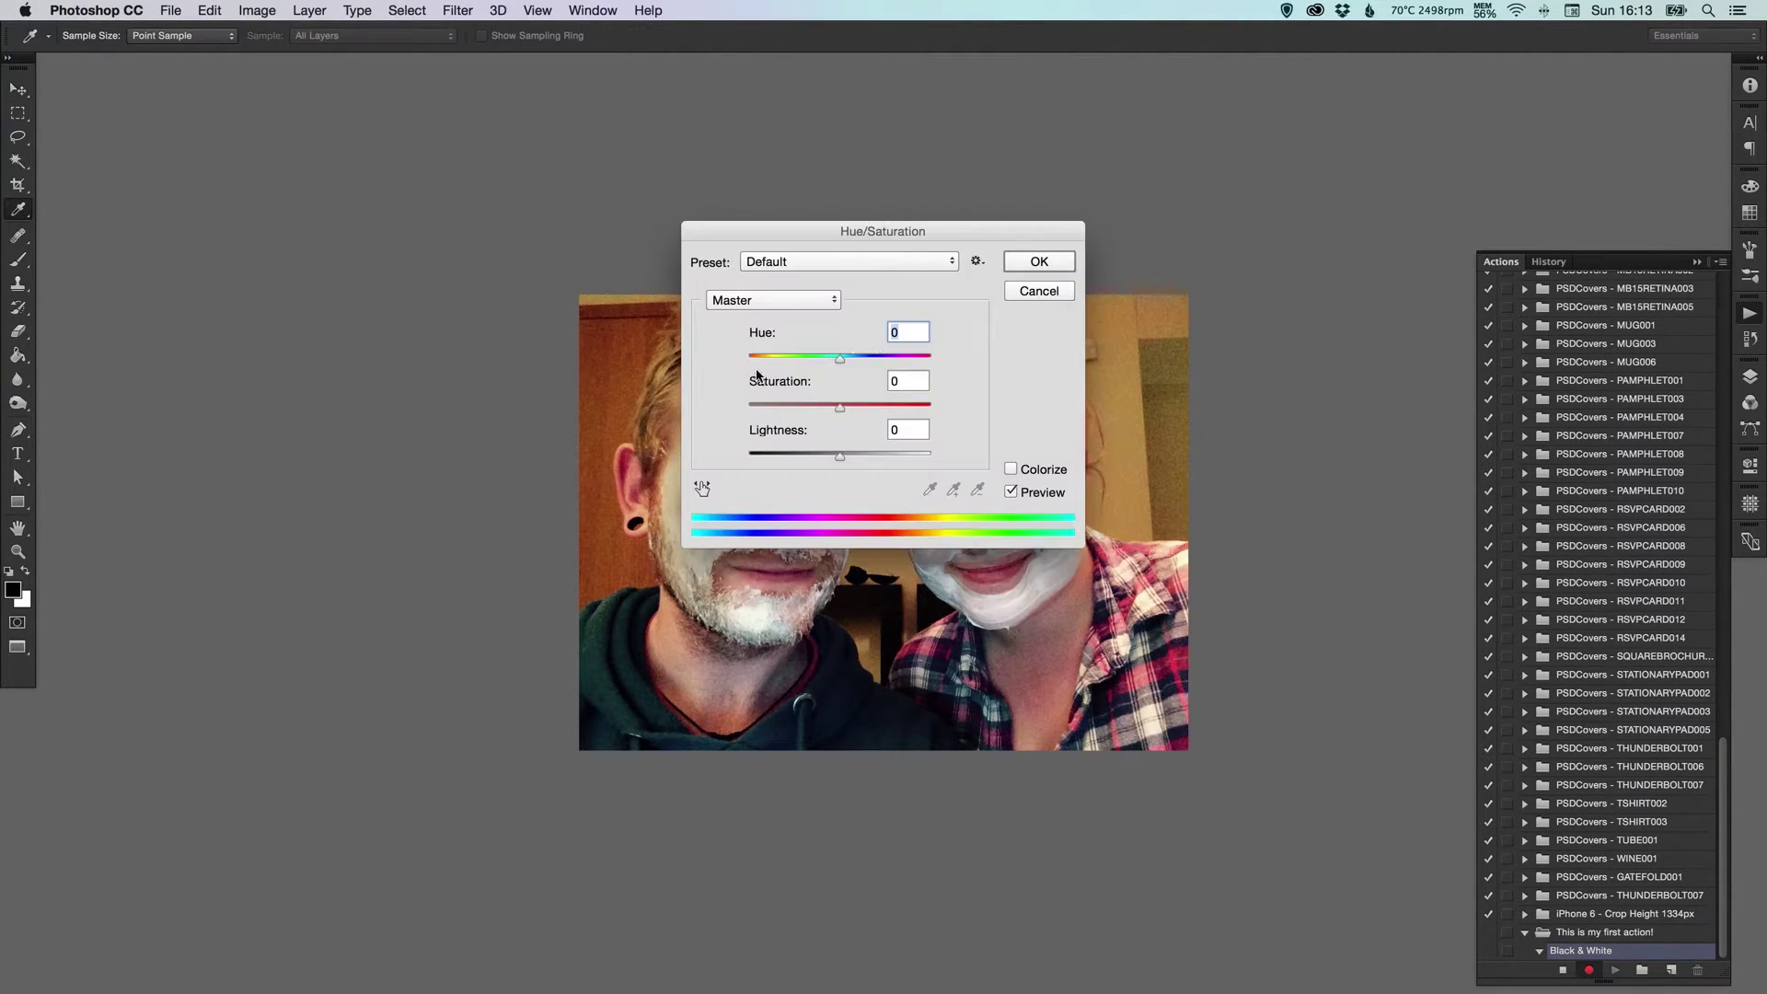
left_click_drag(777, 402, 700, 401)
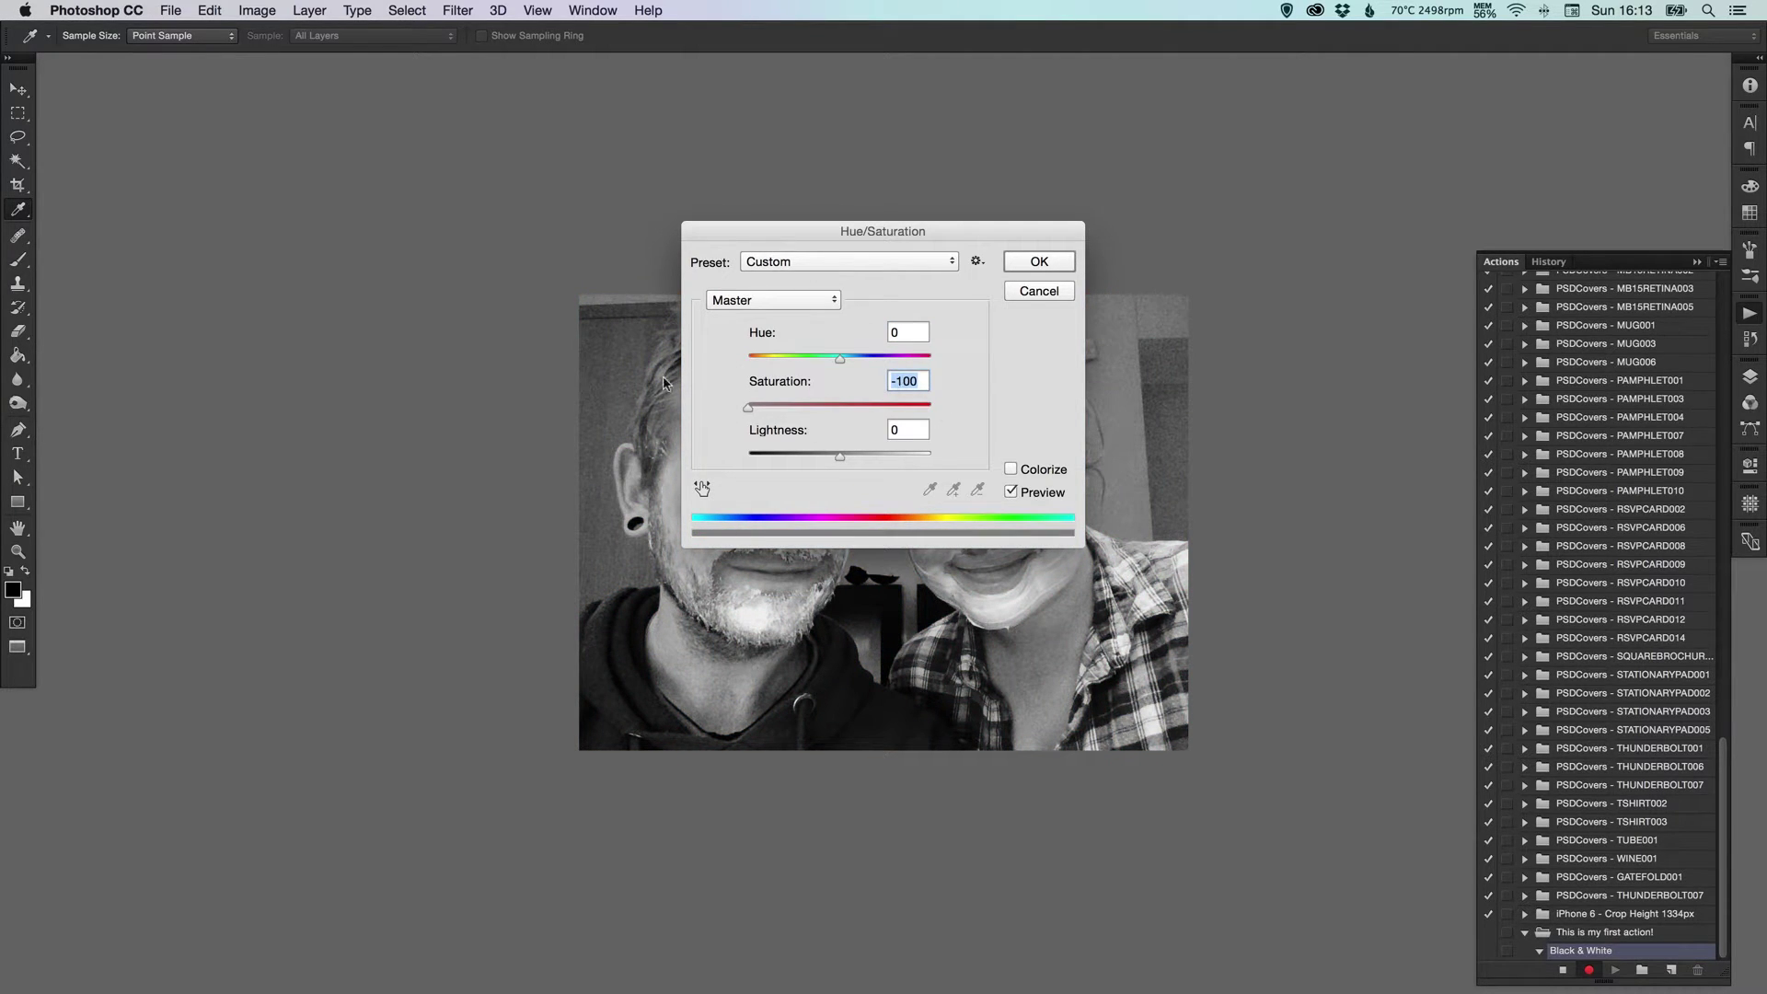
left_click(1039, 263)
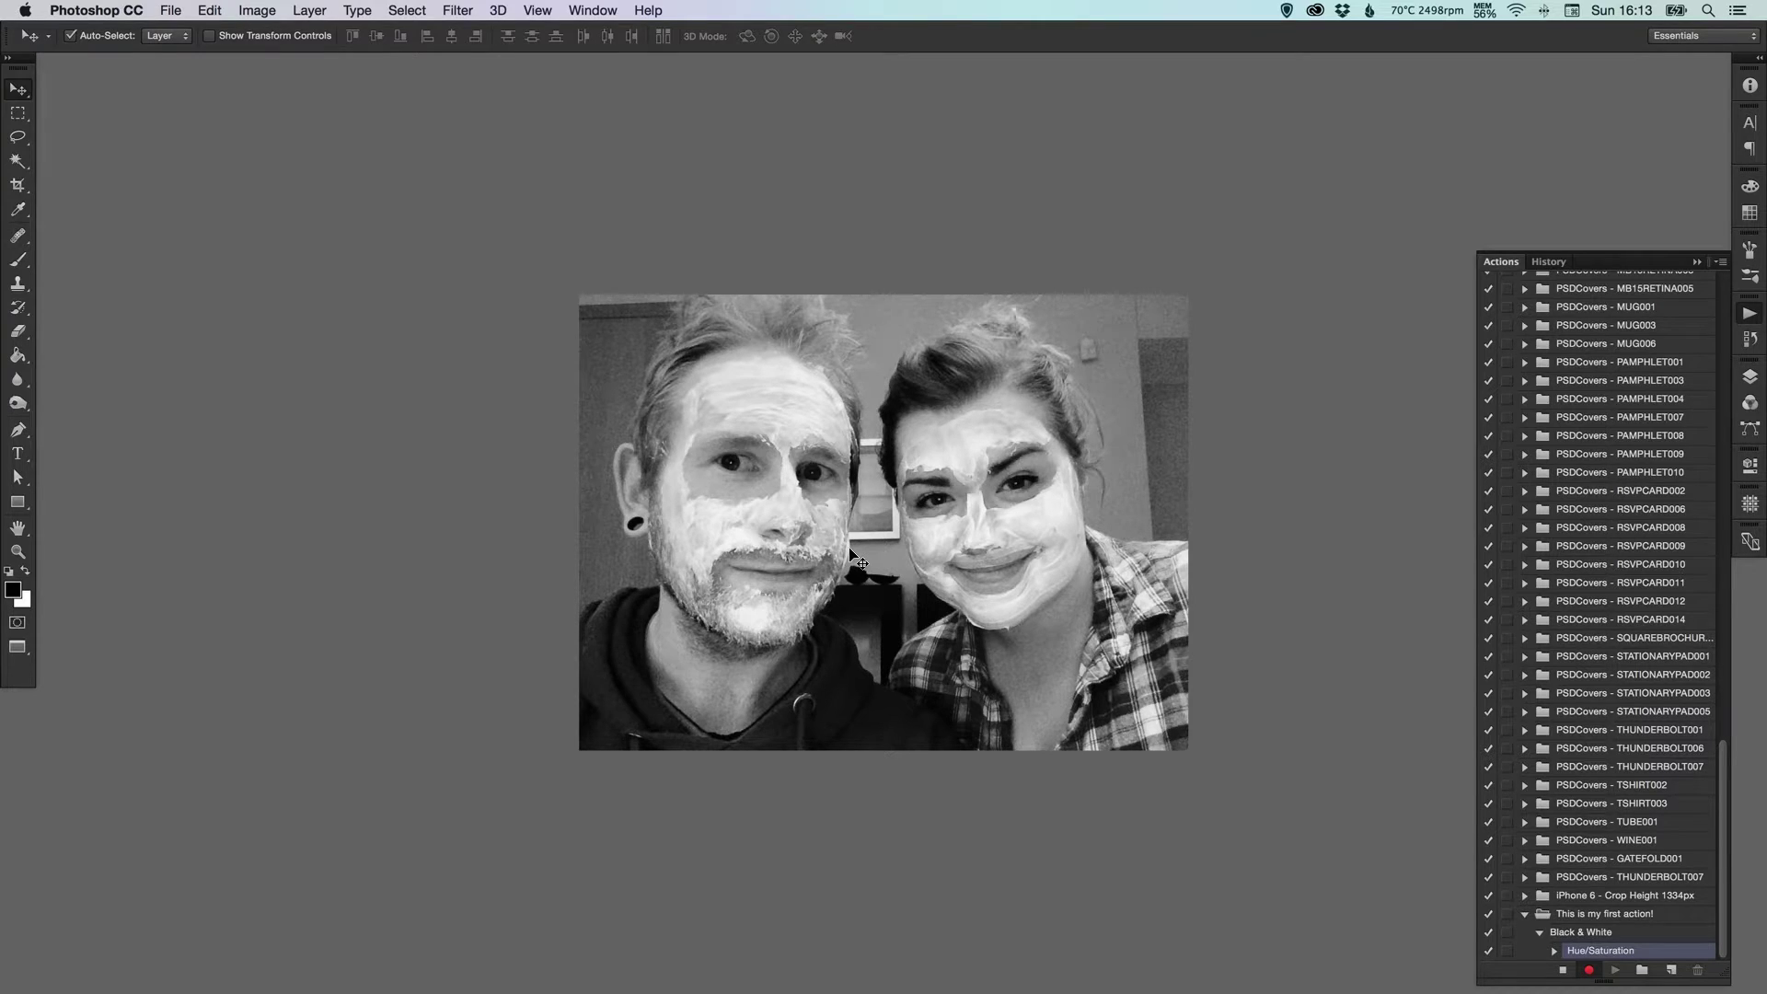
left_click(1563, 970)
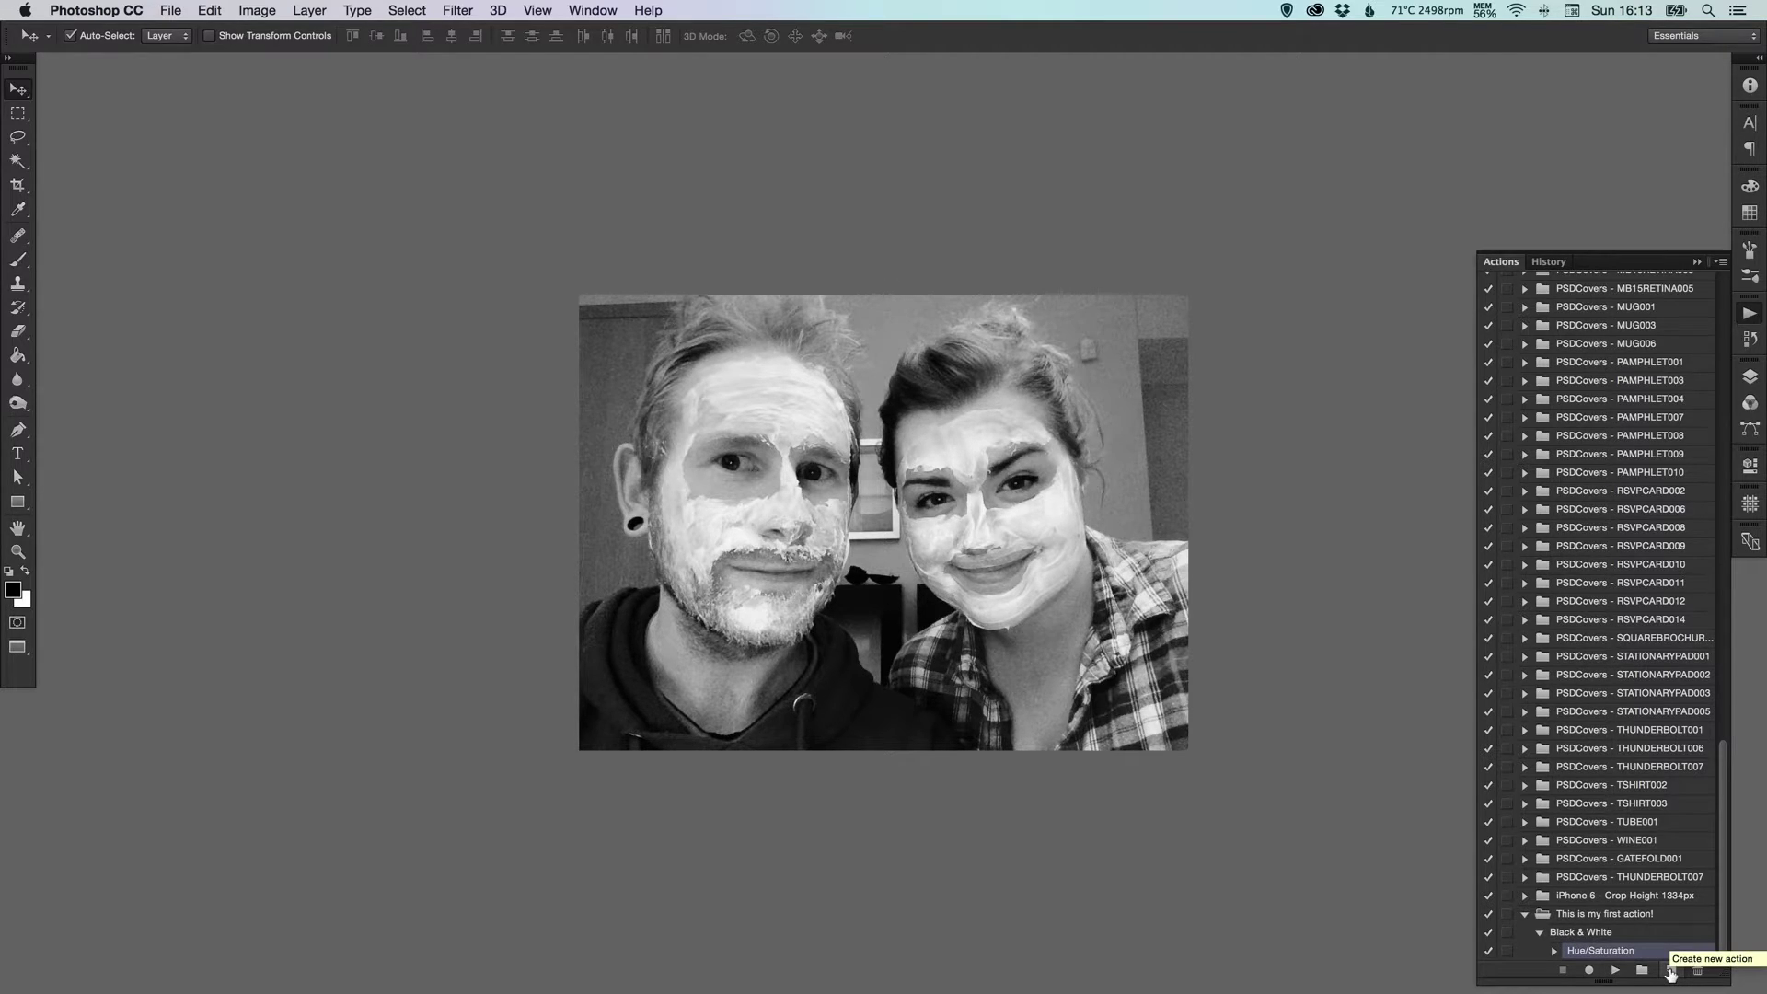
Select the set, the Black & White action and its Hue/Saturation step, then collapse Black & White
left_click(1585, 917)
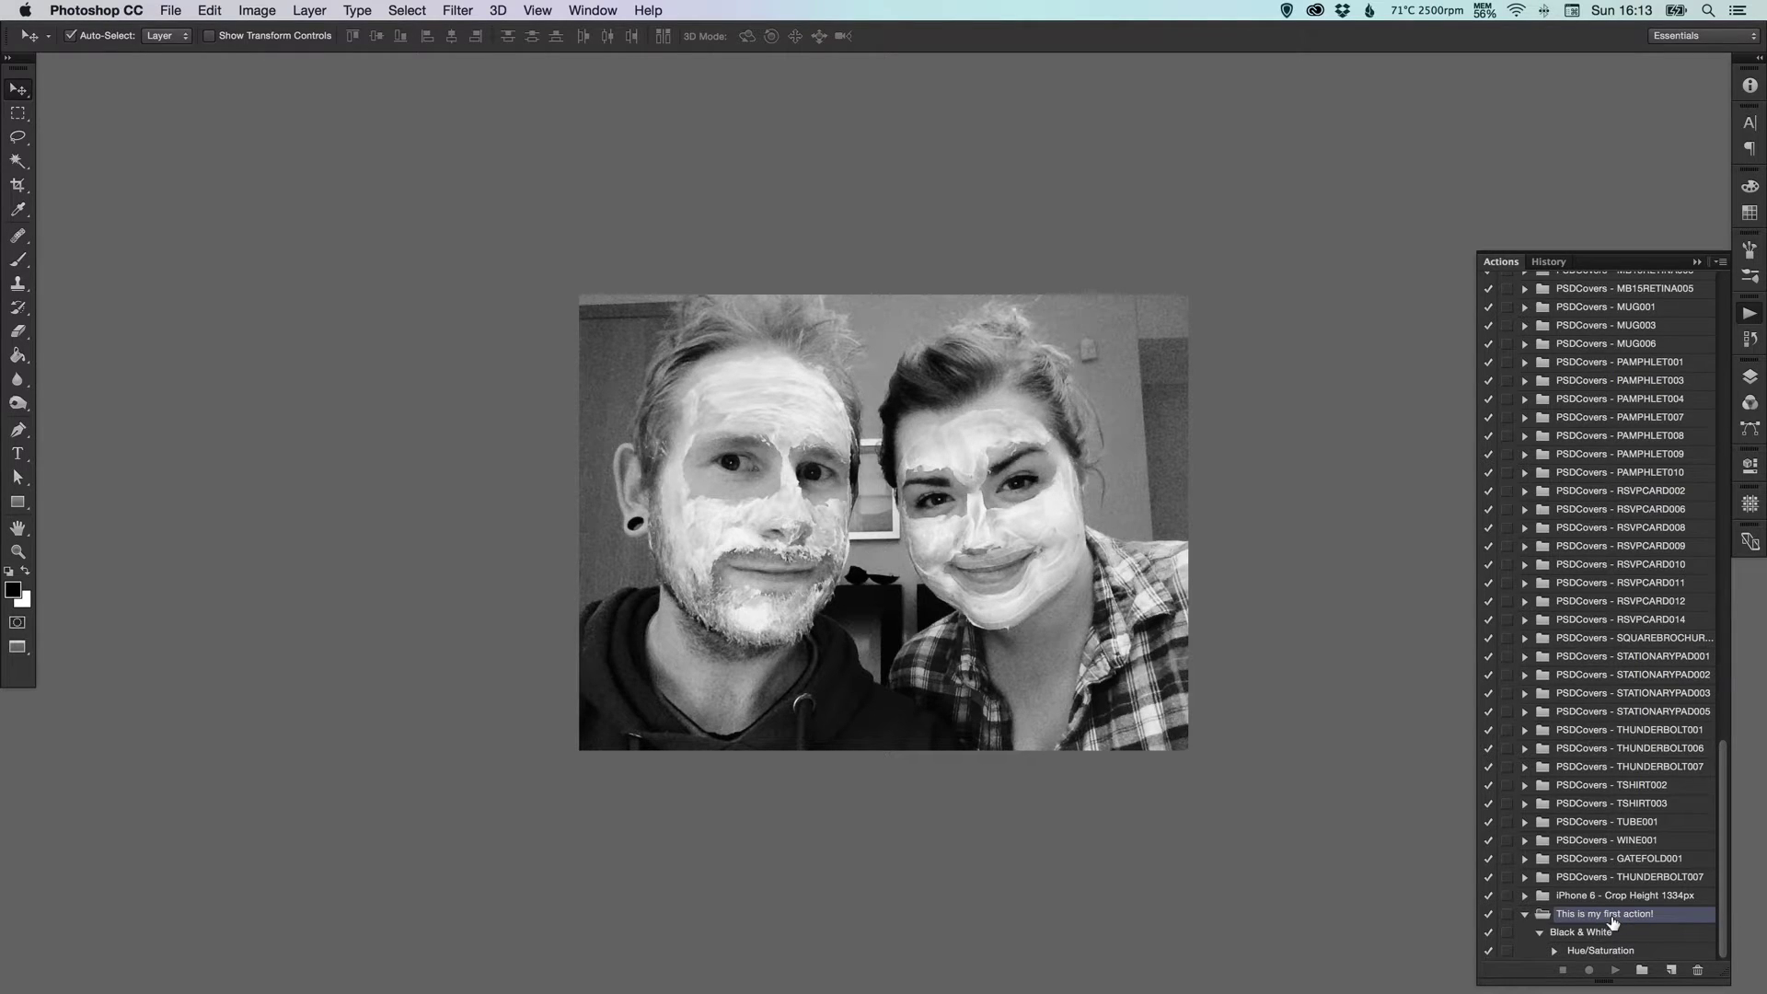
left_click(1587, 937)
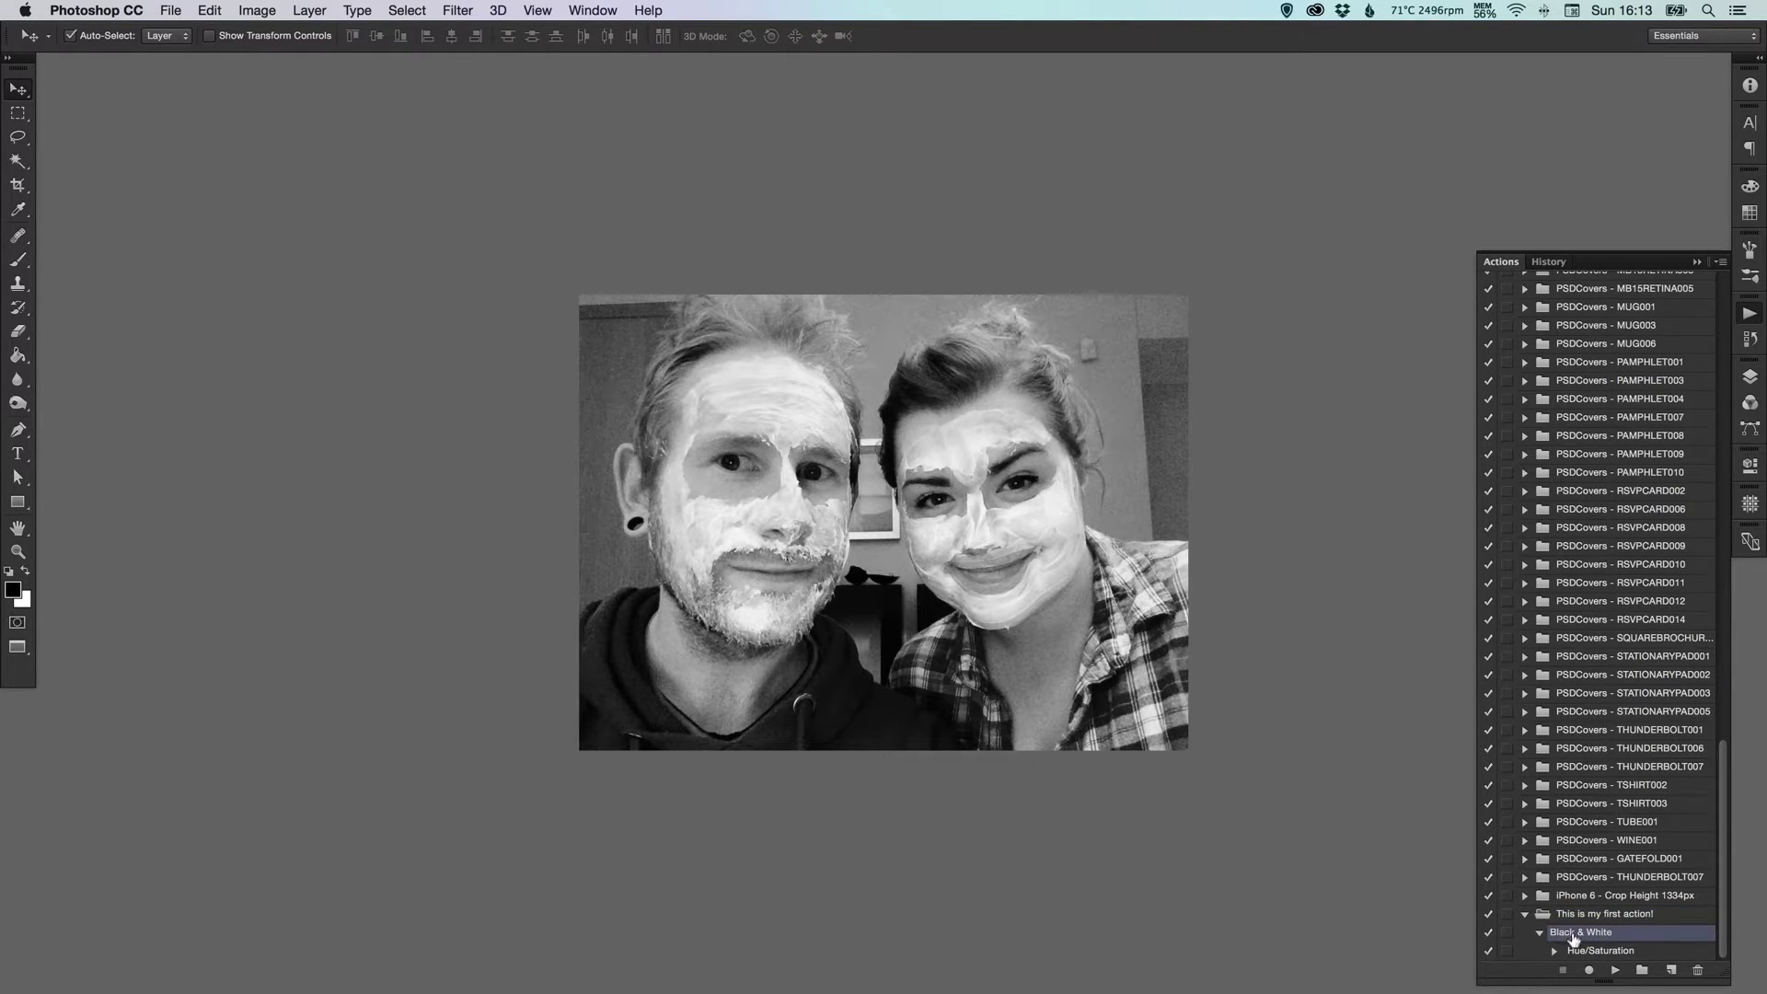
left_click(1588, 952)
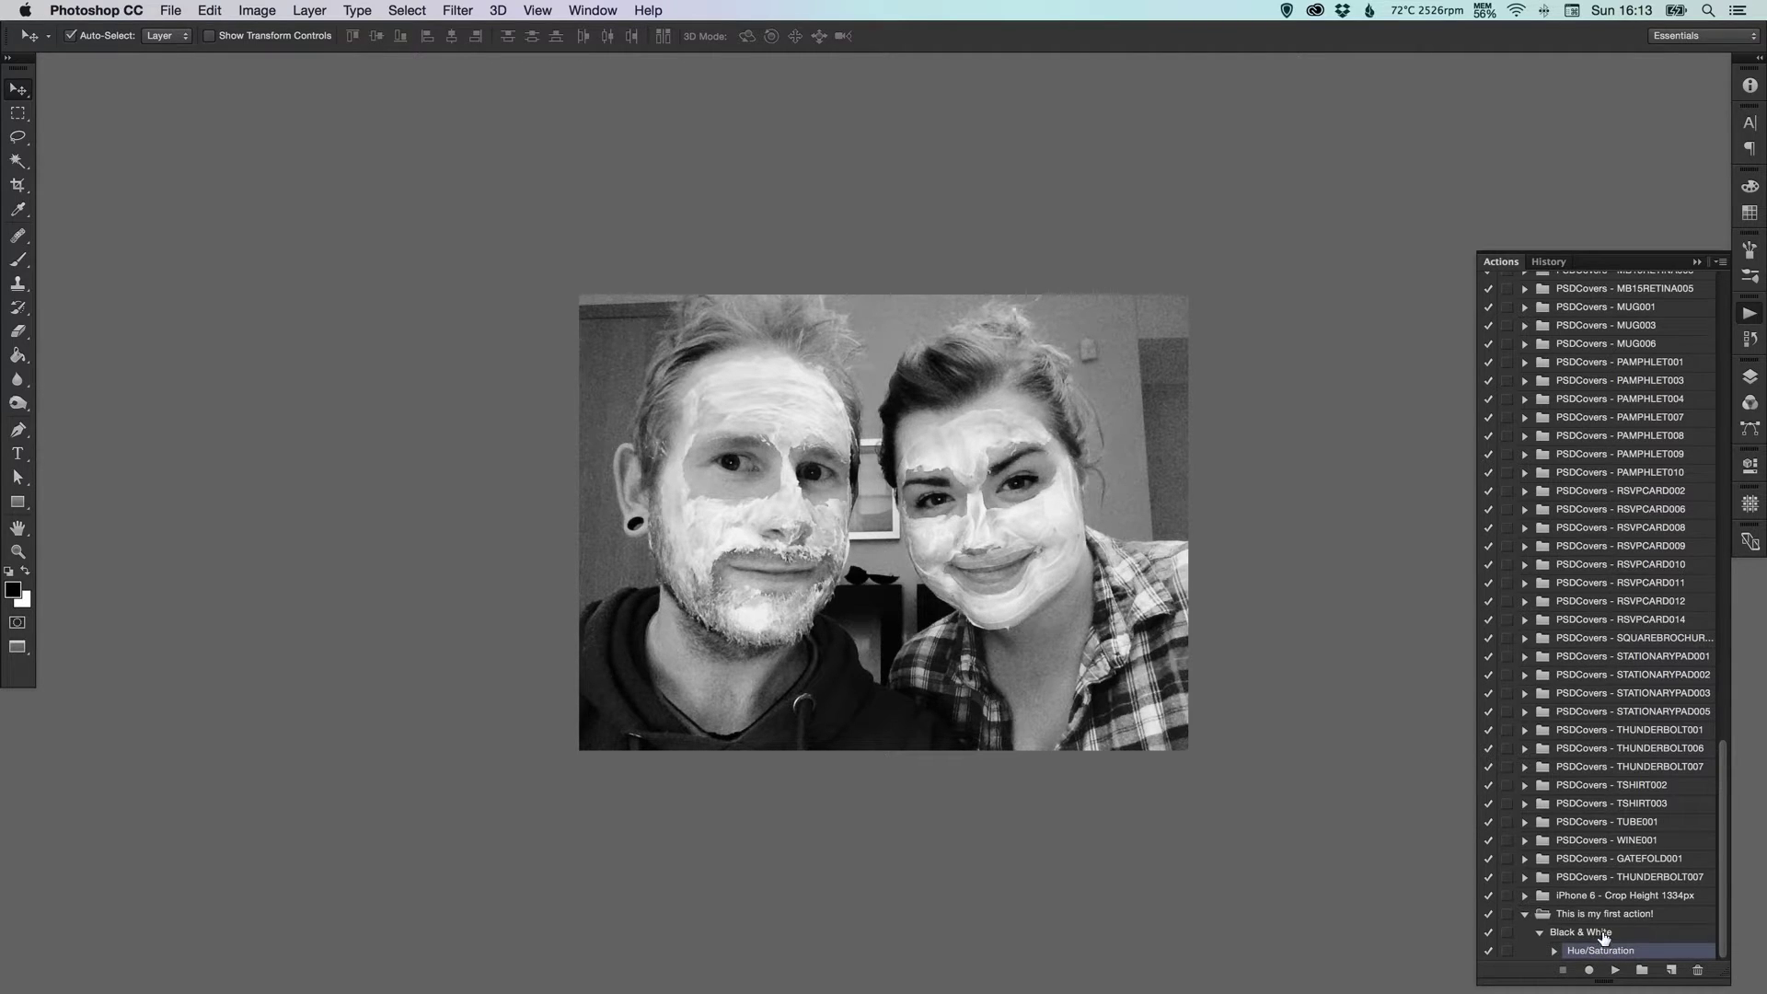
left_click(1599, 934)
left_click(1539, 933)
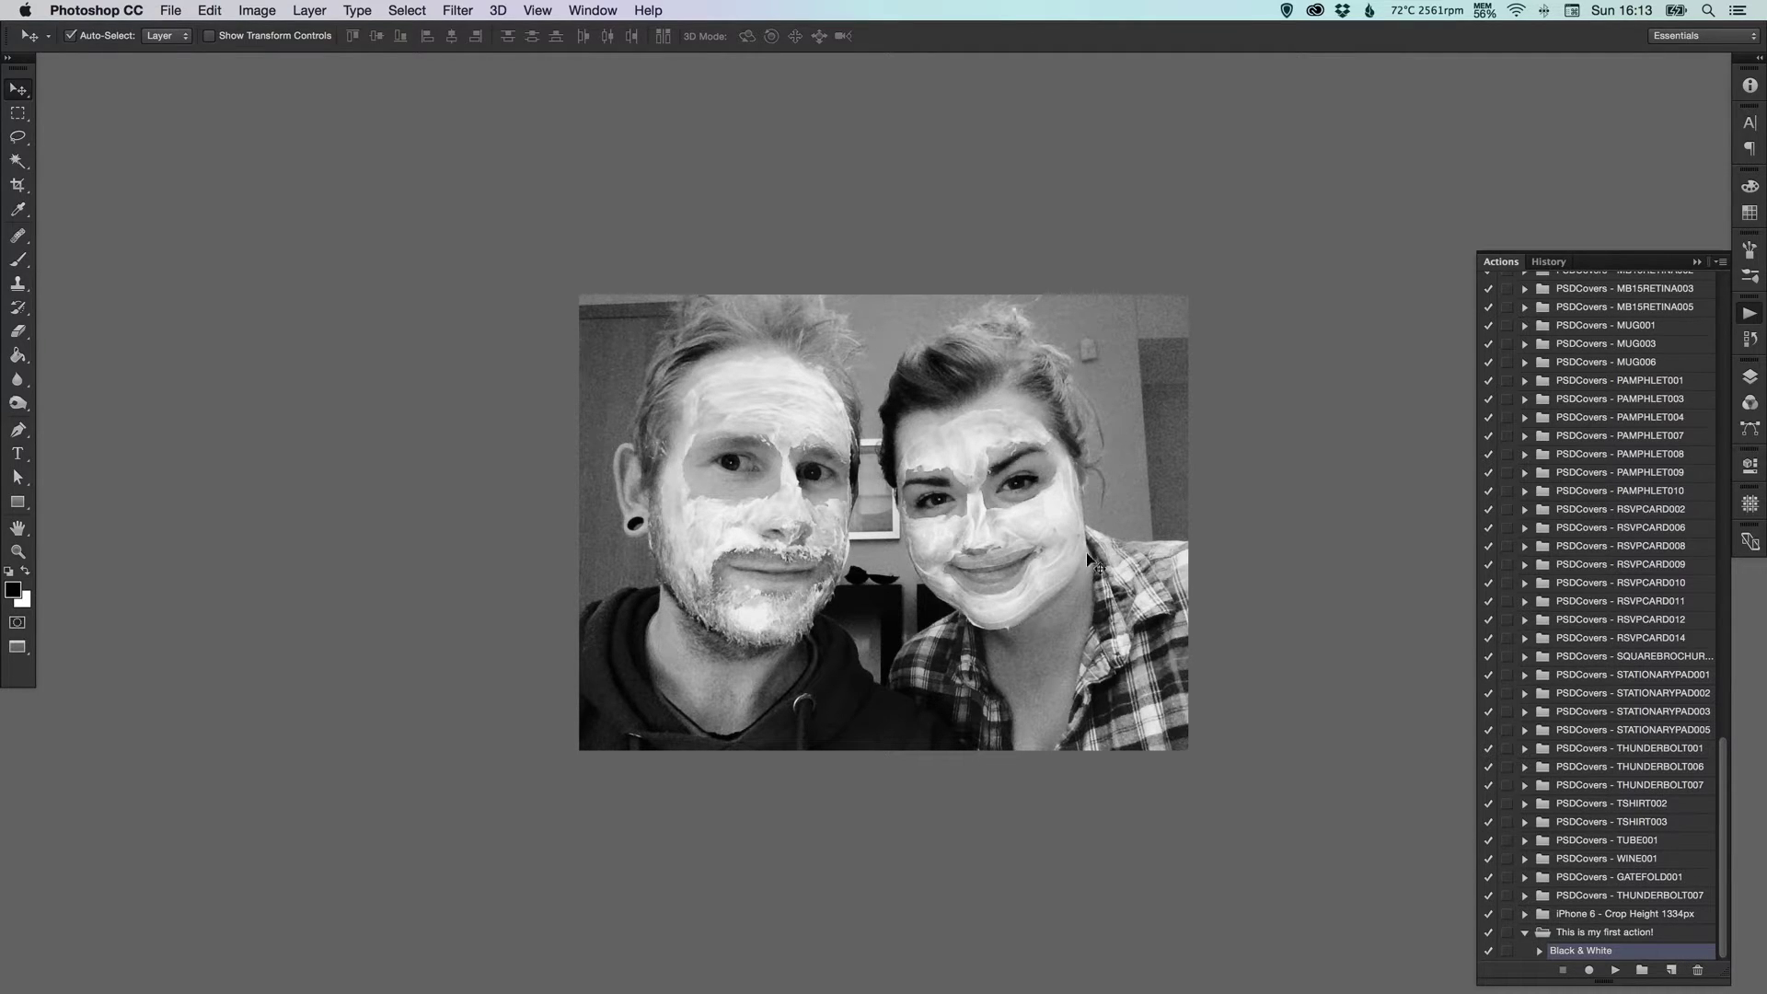
left_click(539, 11)
Zoom the black-and-white photo to 100%, then to fill the whole workspace
left_click(571, 219)
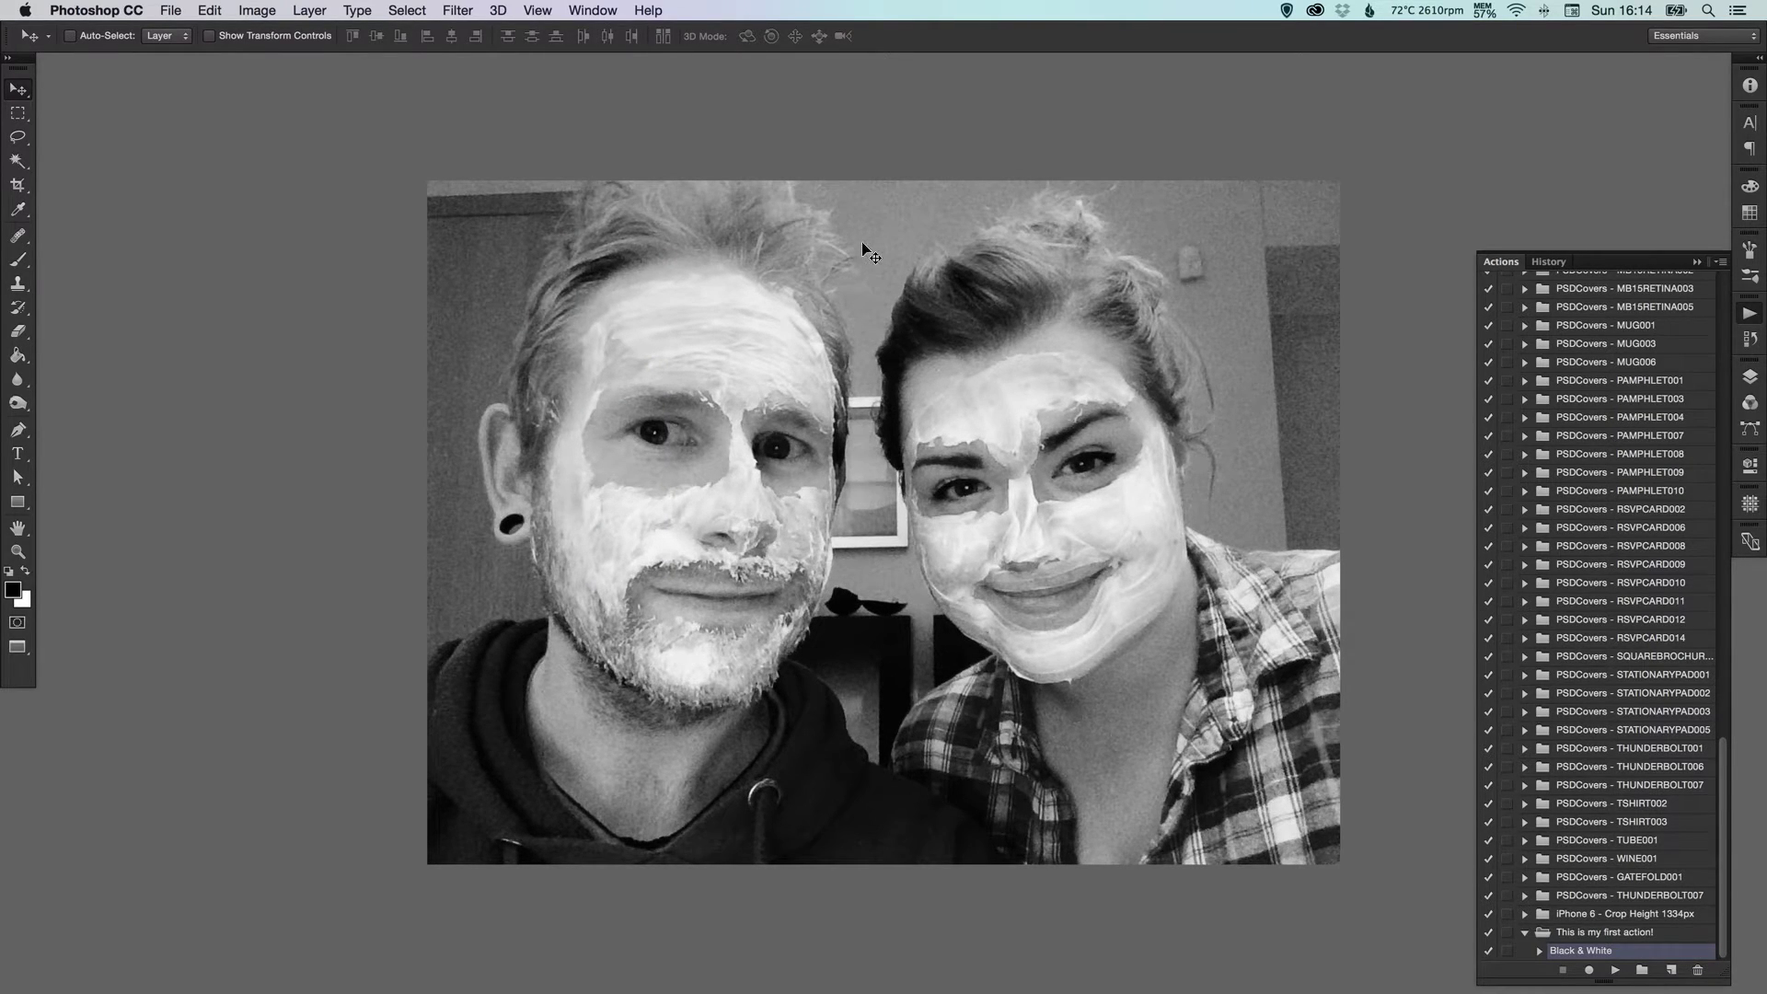
left_click(541, 11)
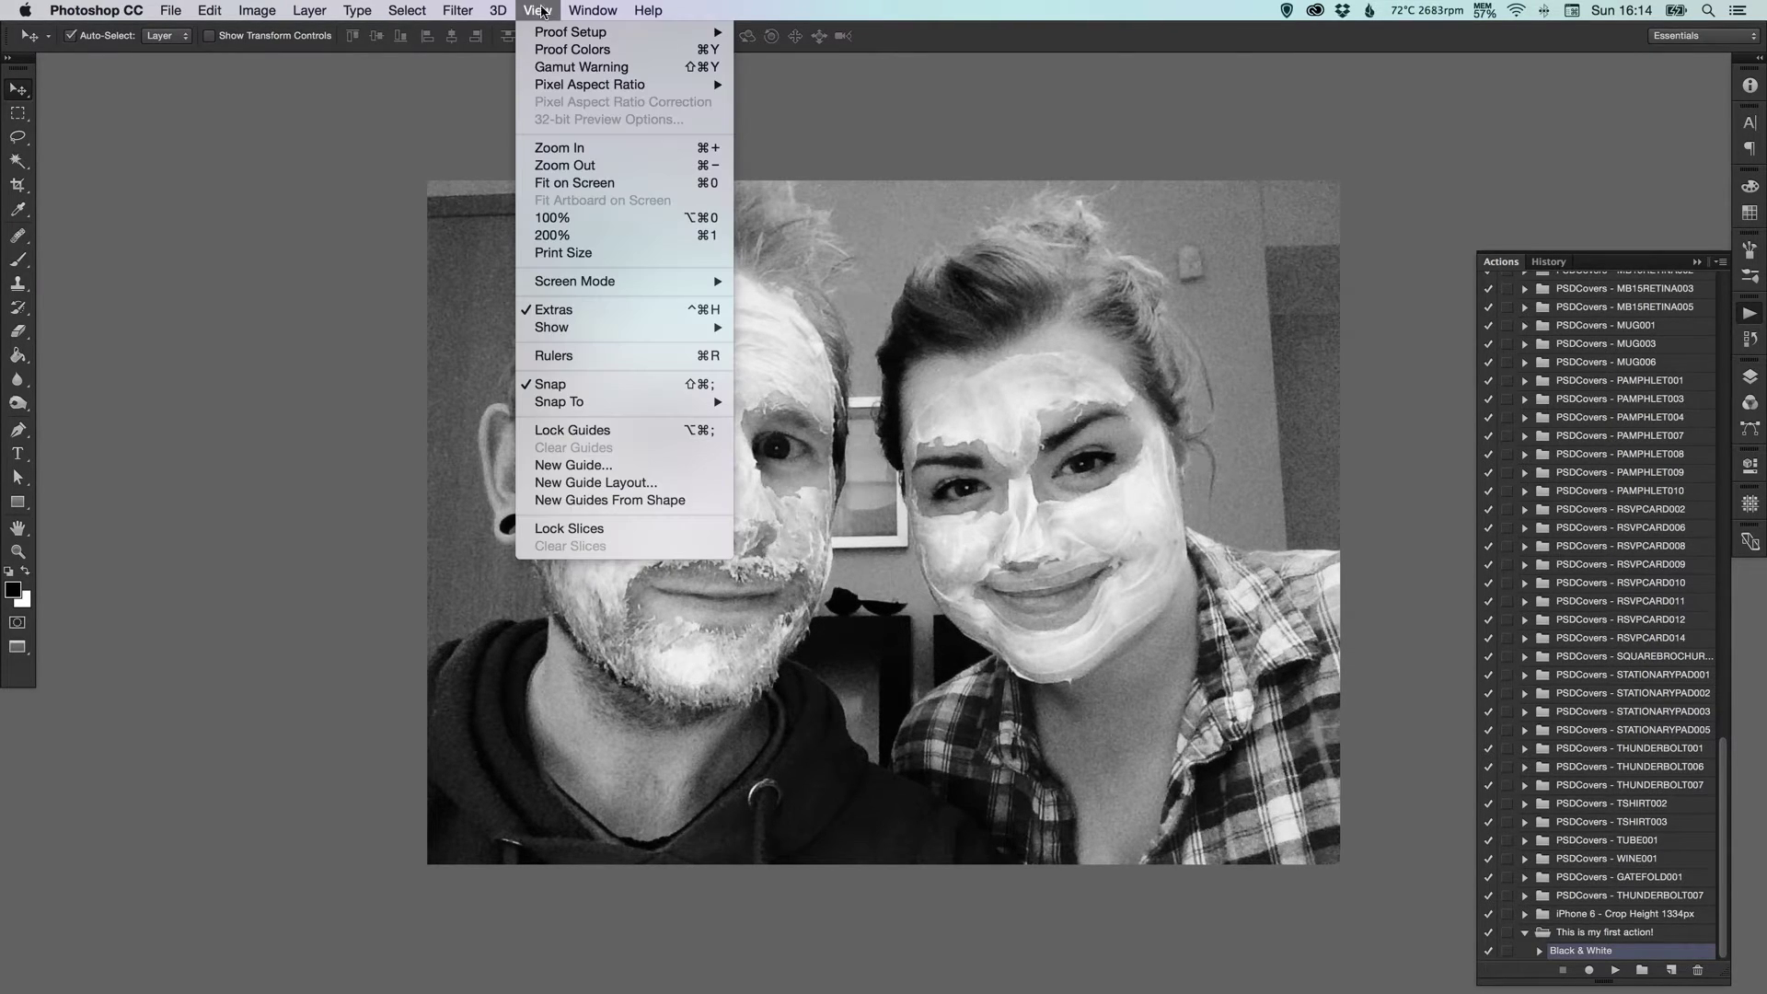
left_click(594, 236)
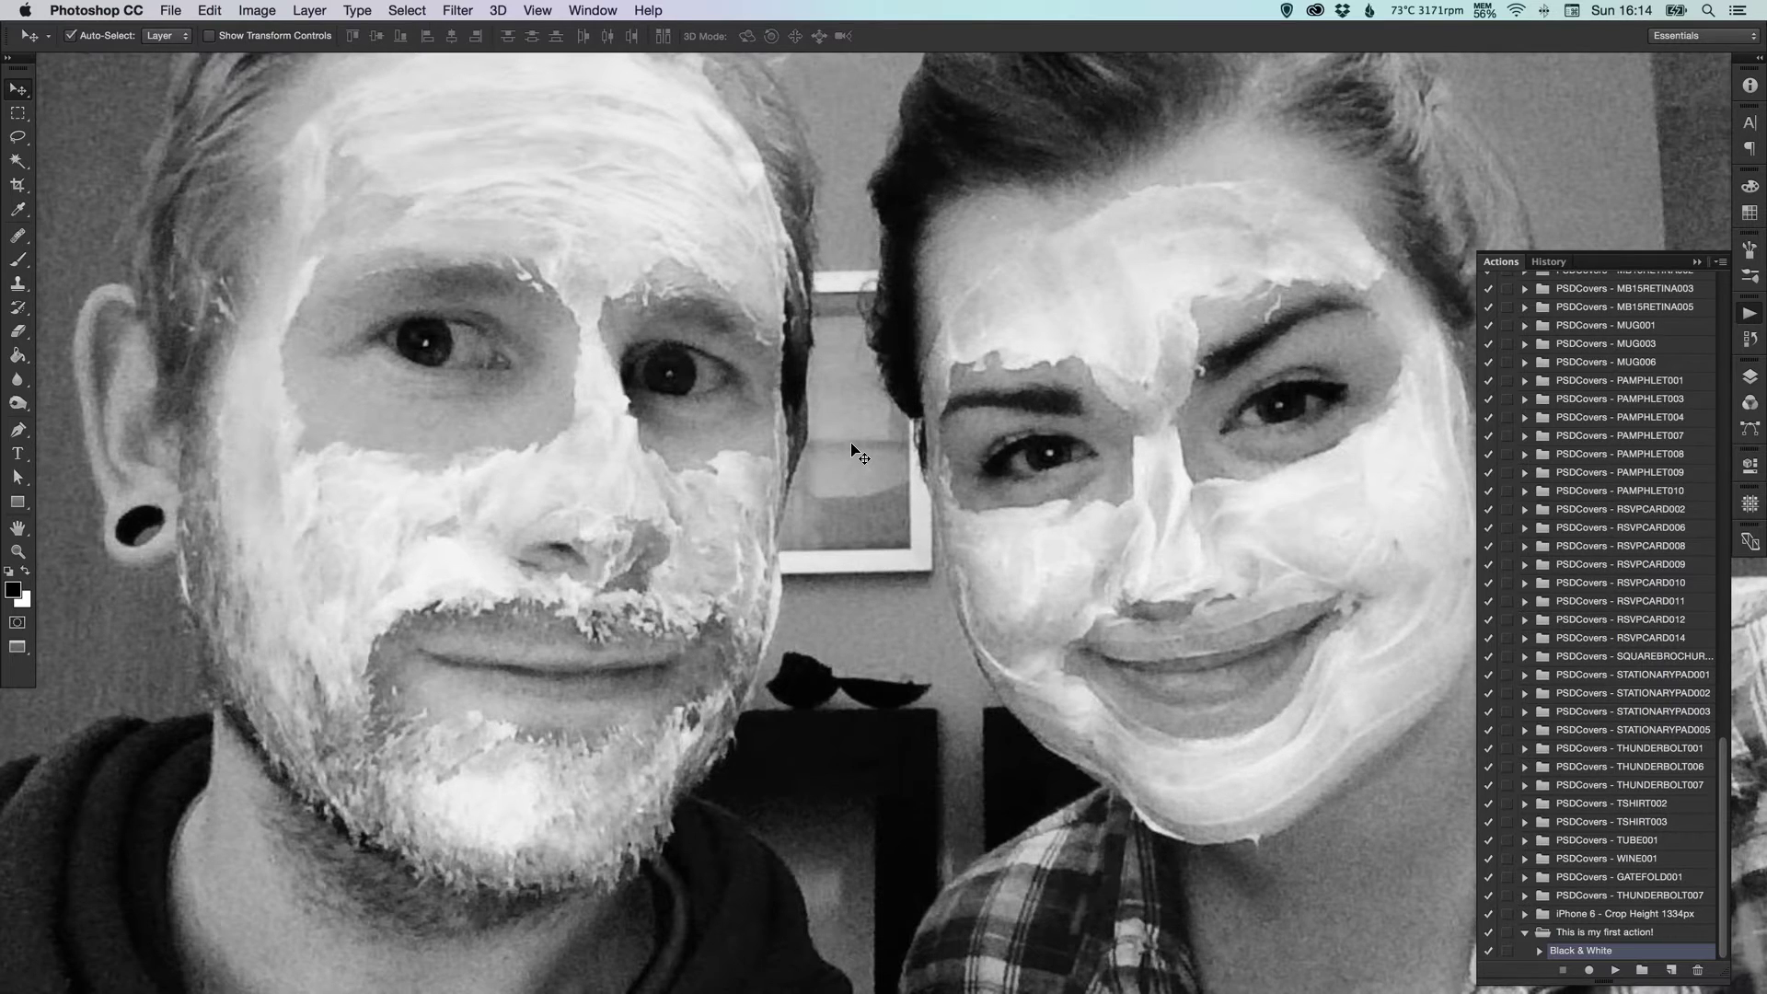
Create a new action named 'Resize 50%' in the set and start recording
left_click(1672, 971)
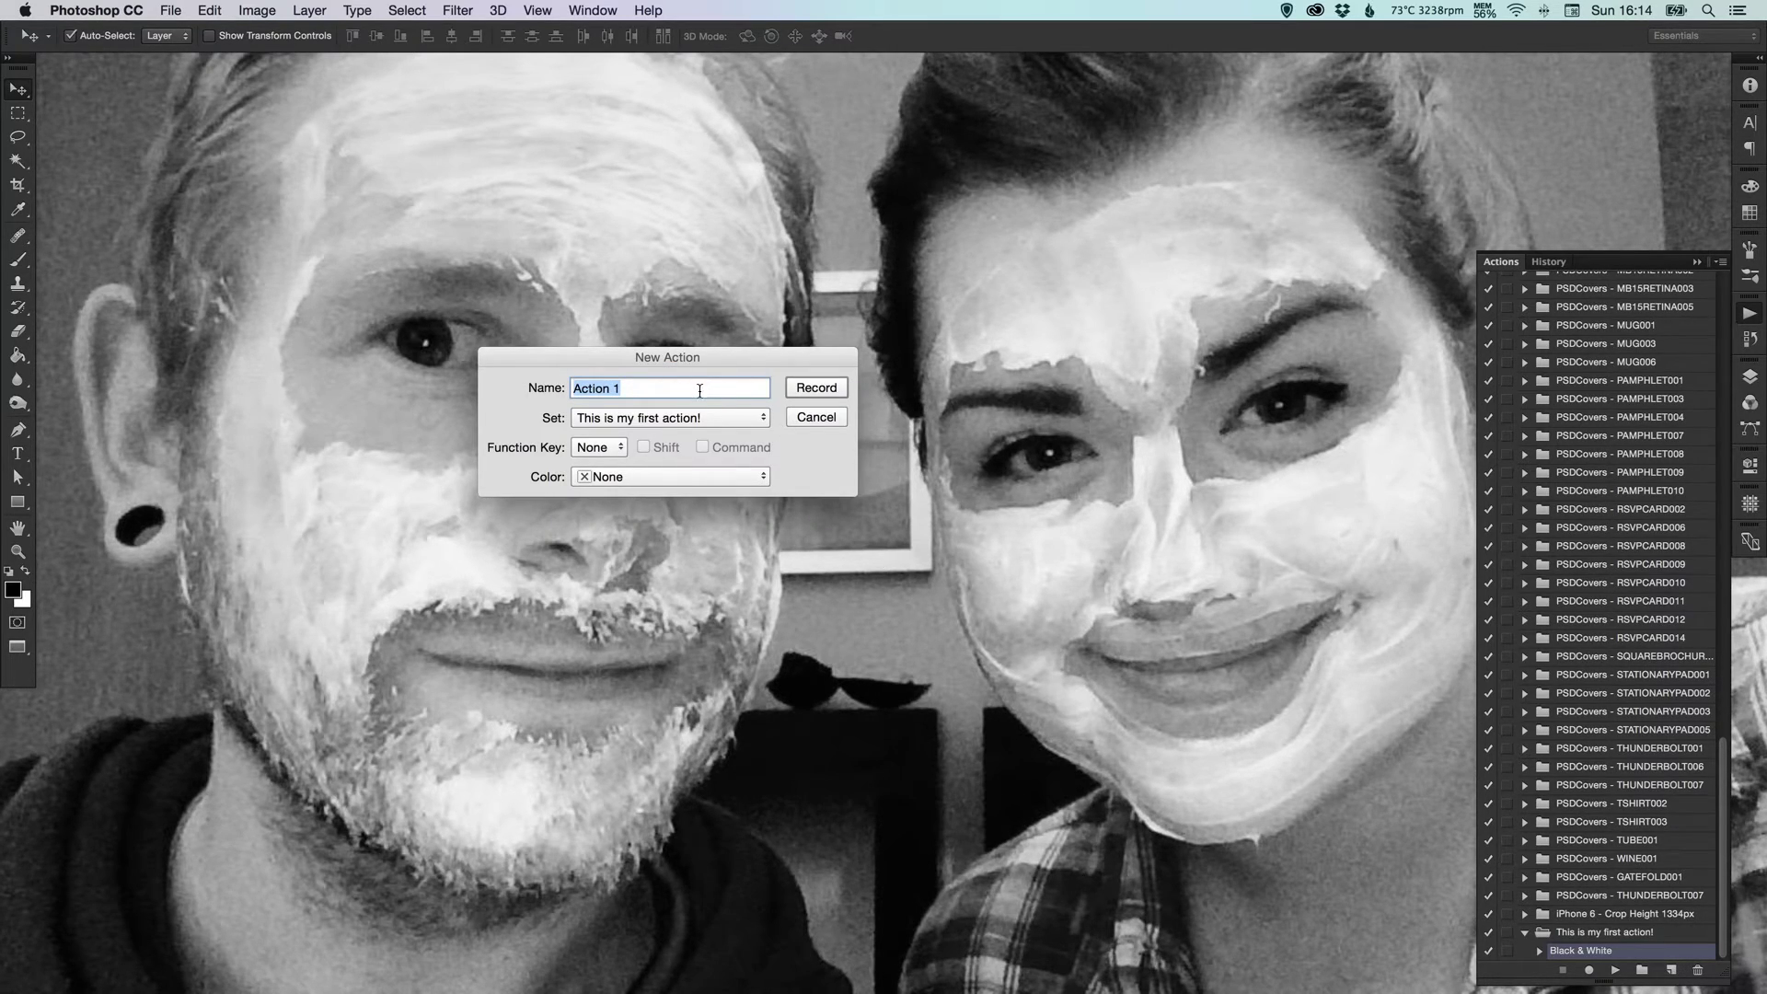
type("Resize 50%")
key("Return")
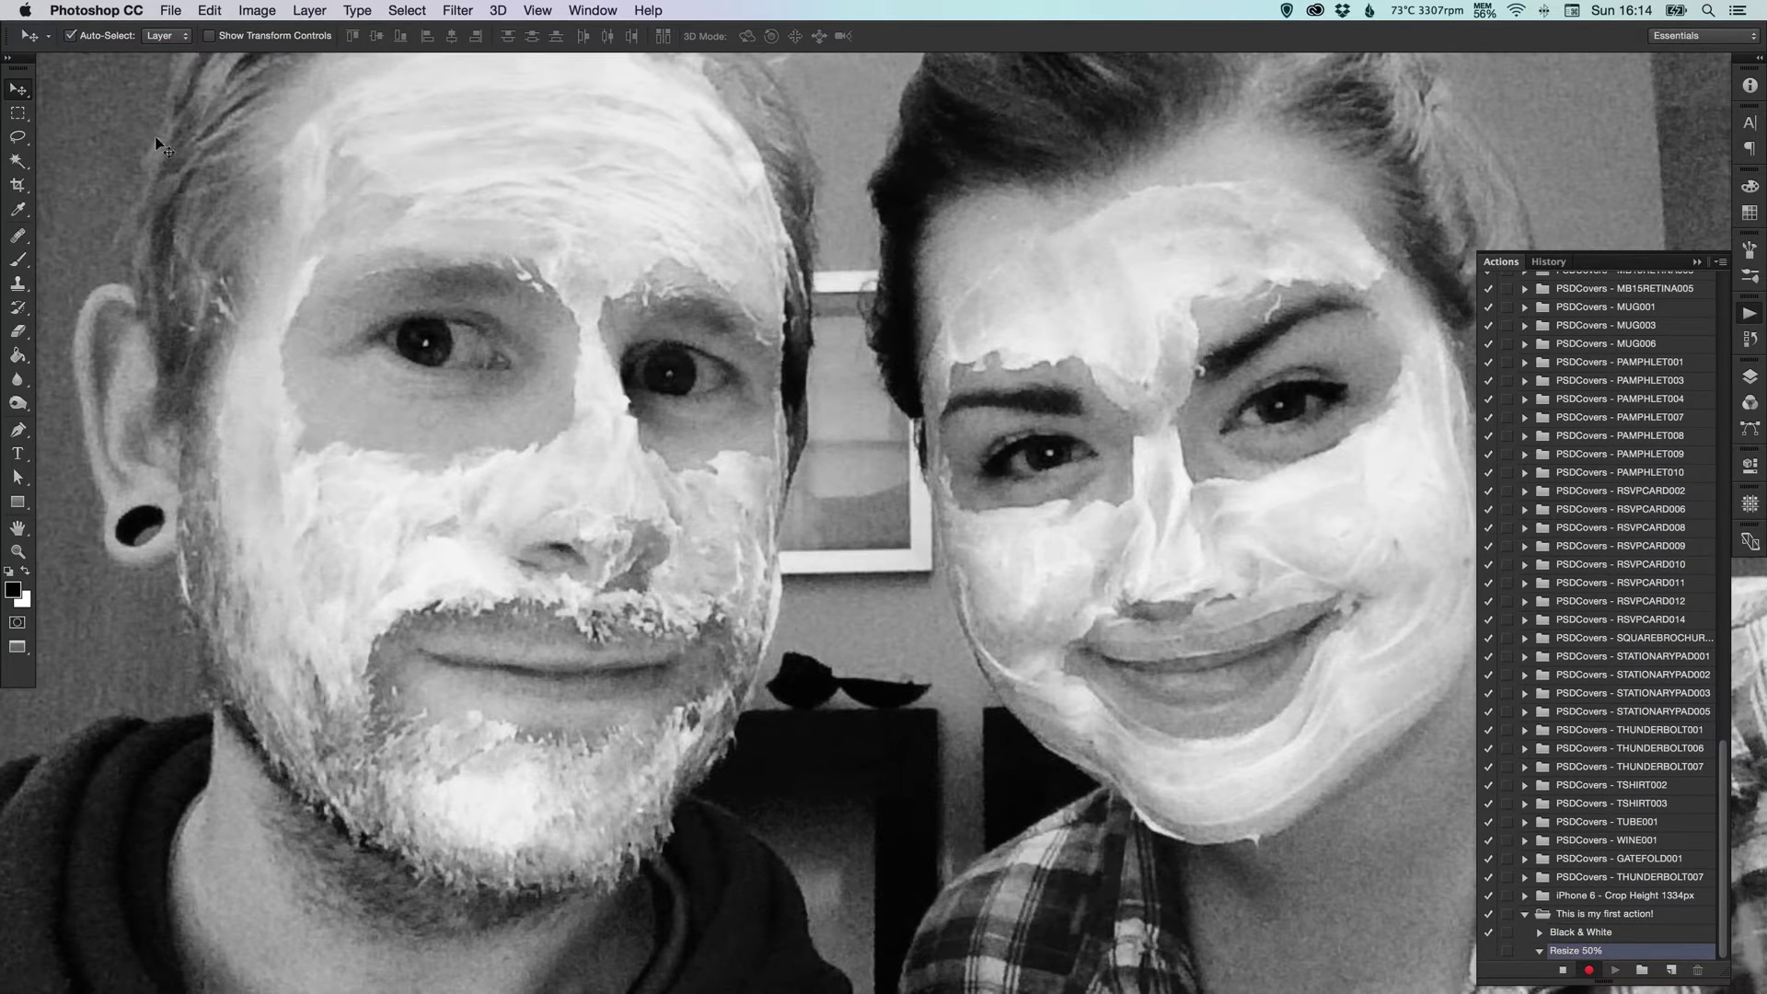
Resize the image to 50 percent width via Image Size, shrinking it to 992×744 px
left_click(257, 10)
left_click(274, 154)
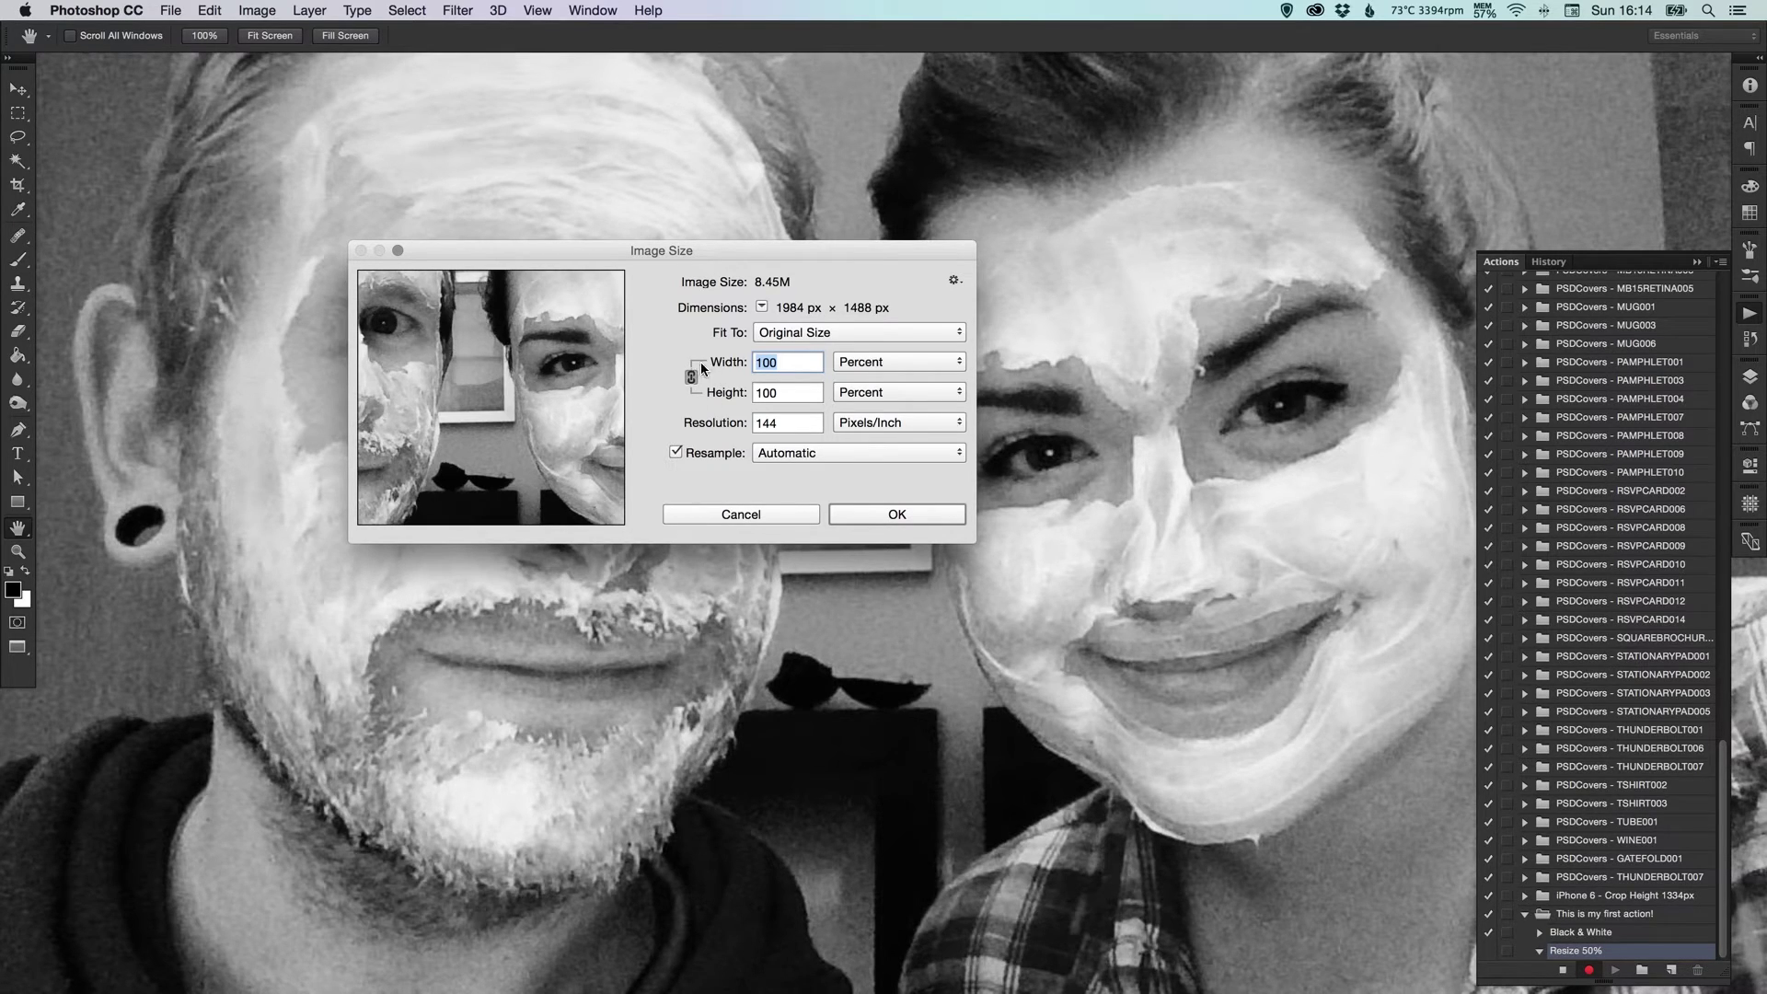
left_click(829, 362)
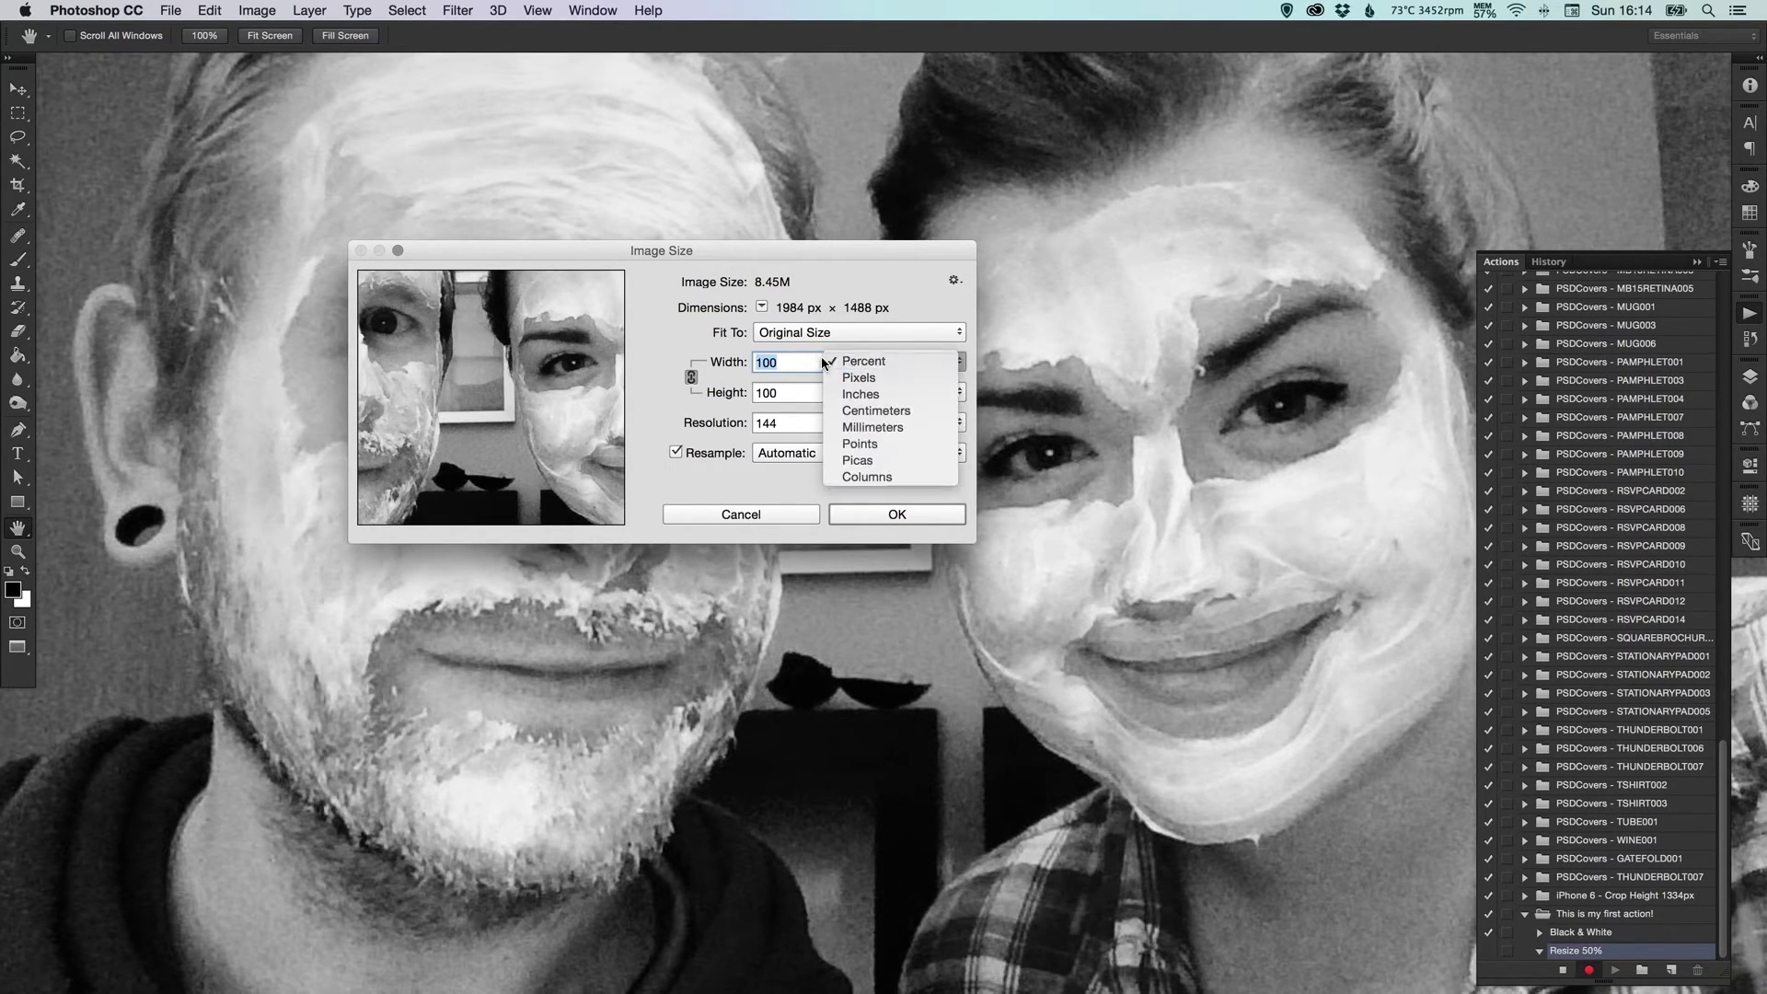
left_click(829, 360)
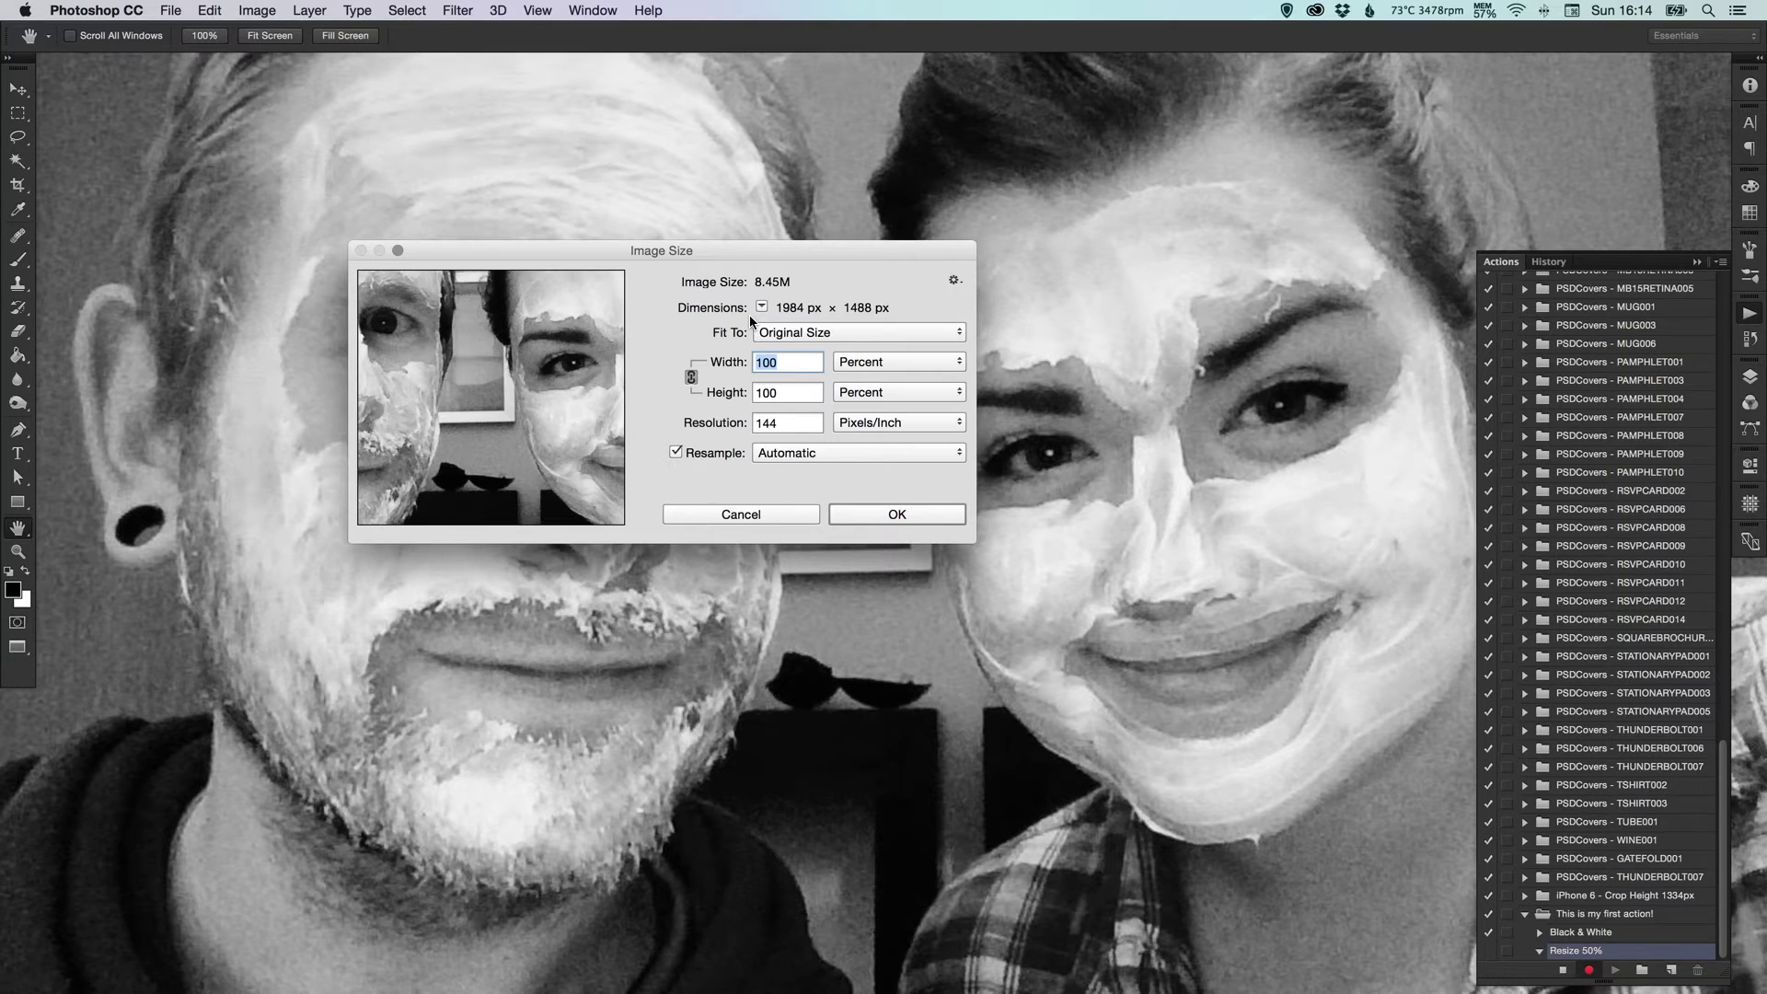
type("50")
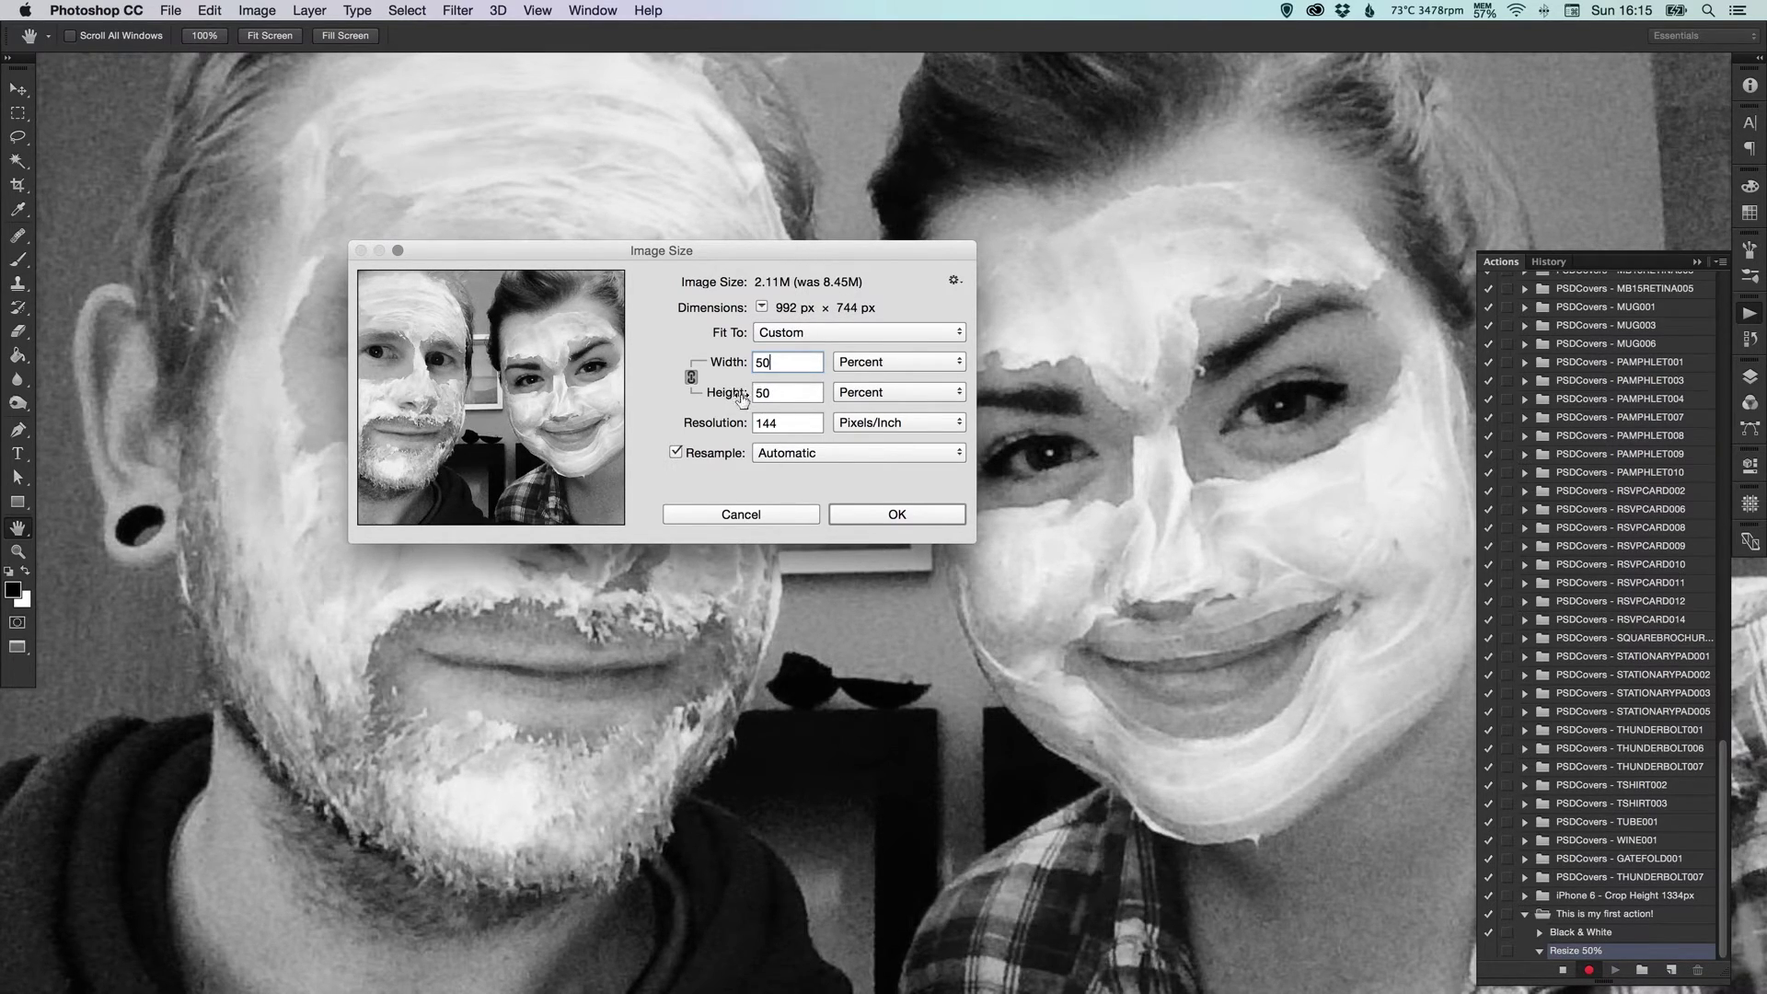
left_click(909, 517)
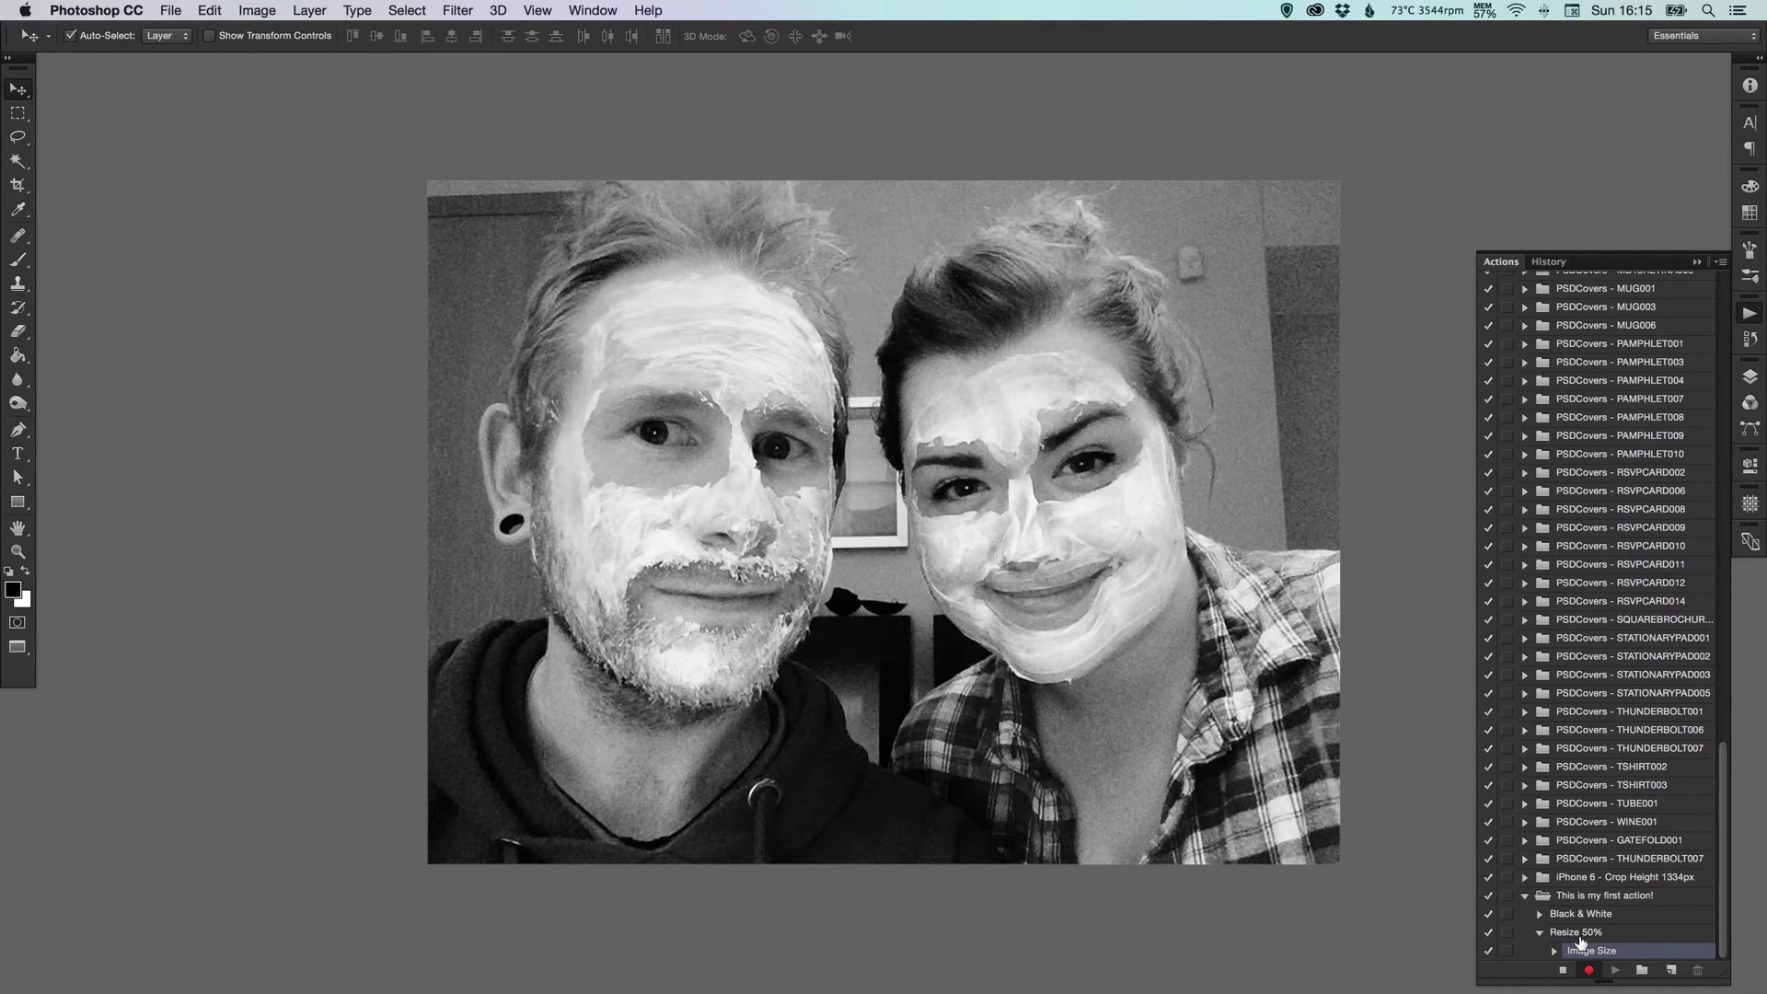
Stop recording, undo the resize and black-and-white edits, zoom out, and collapse the set
left_click(1562, 970)
left_click(1540, 933)
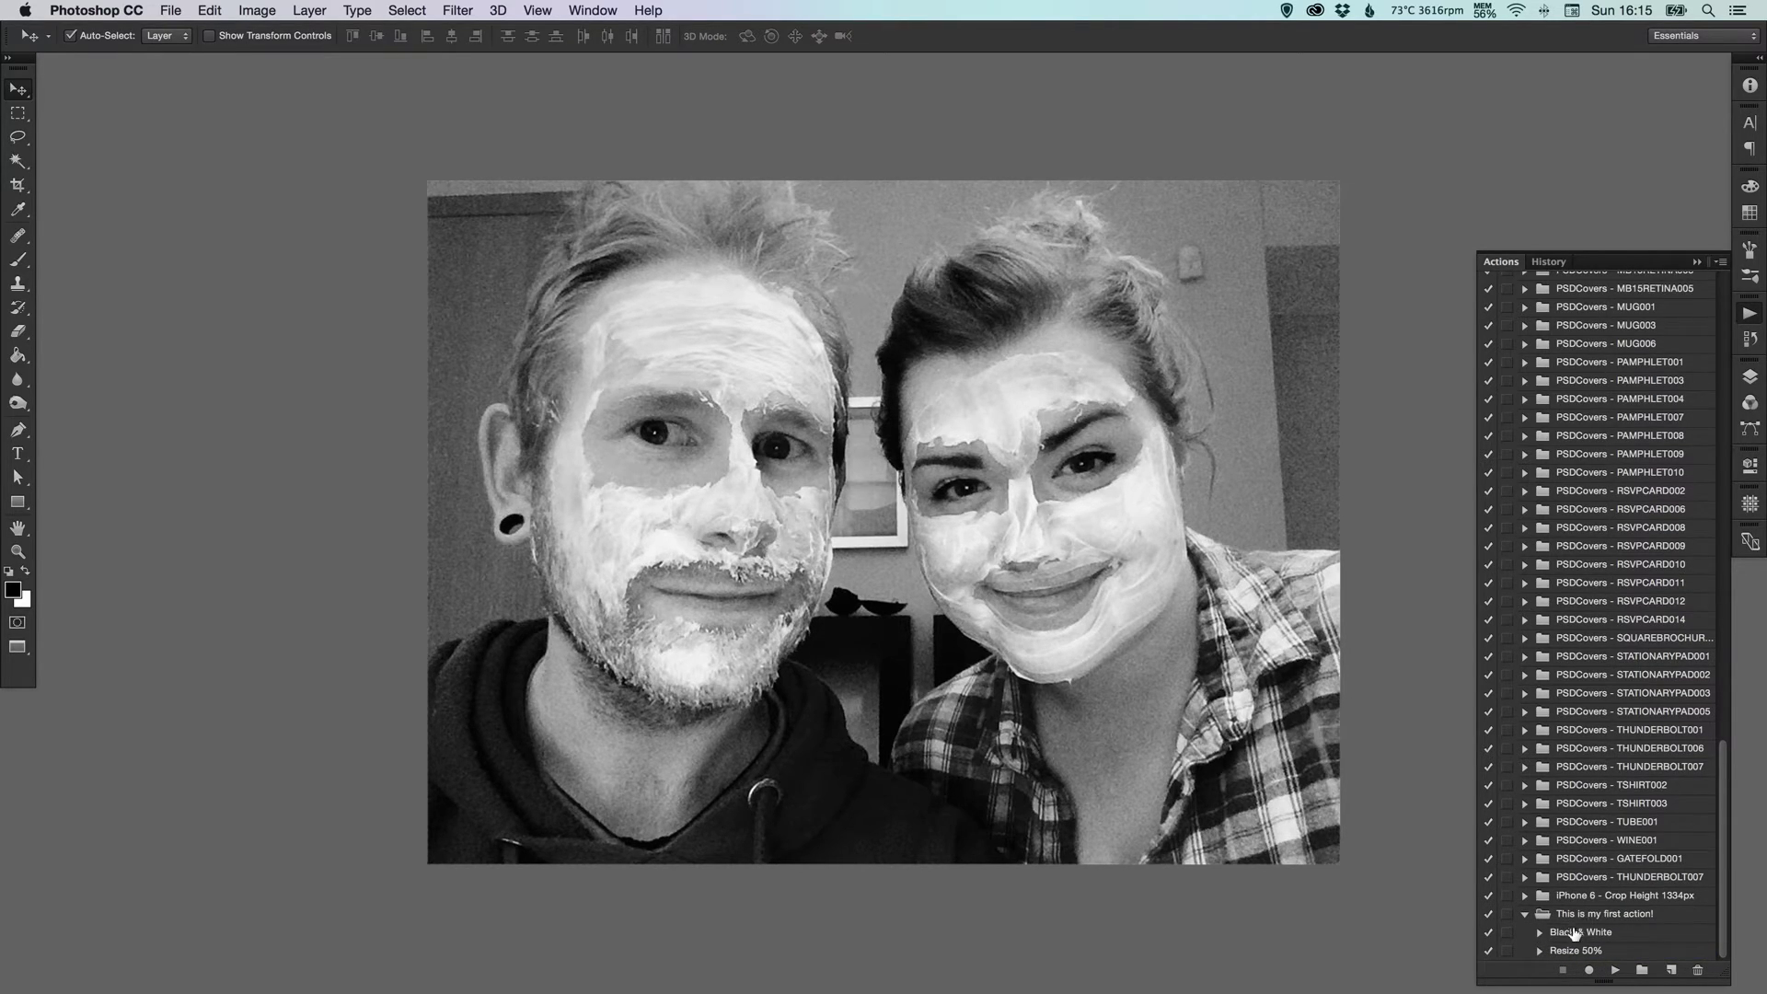
key("super")
key("super+alt+z")
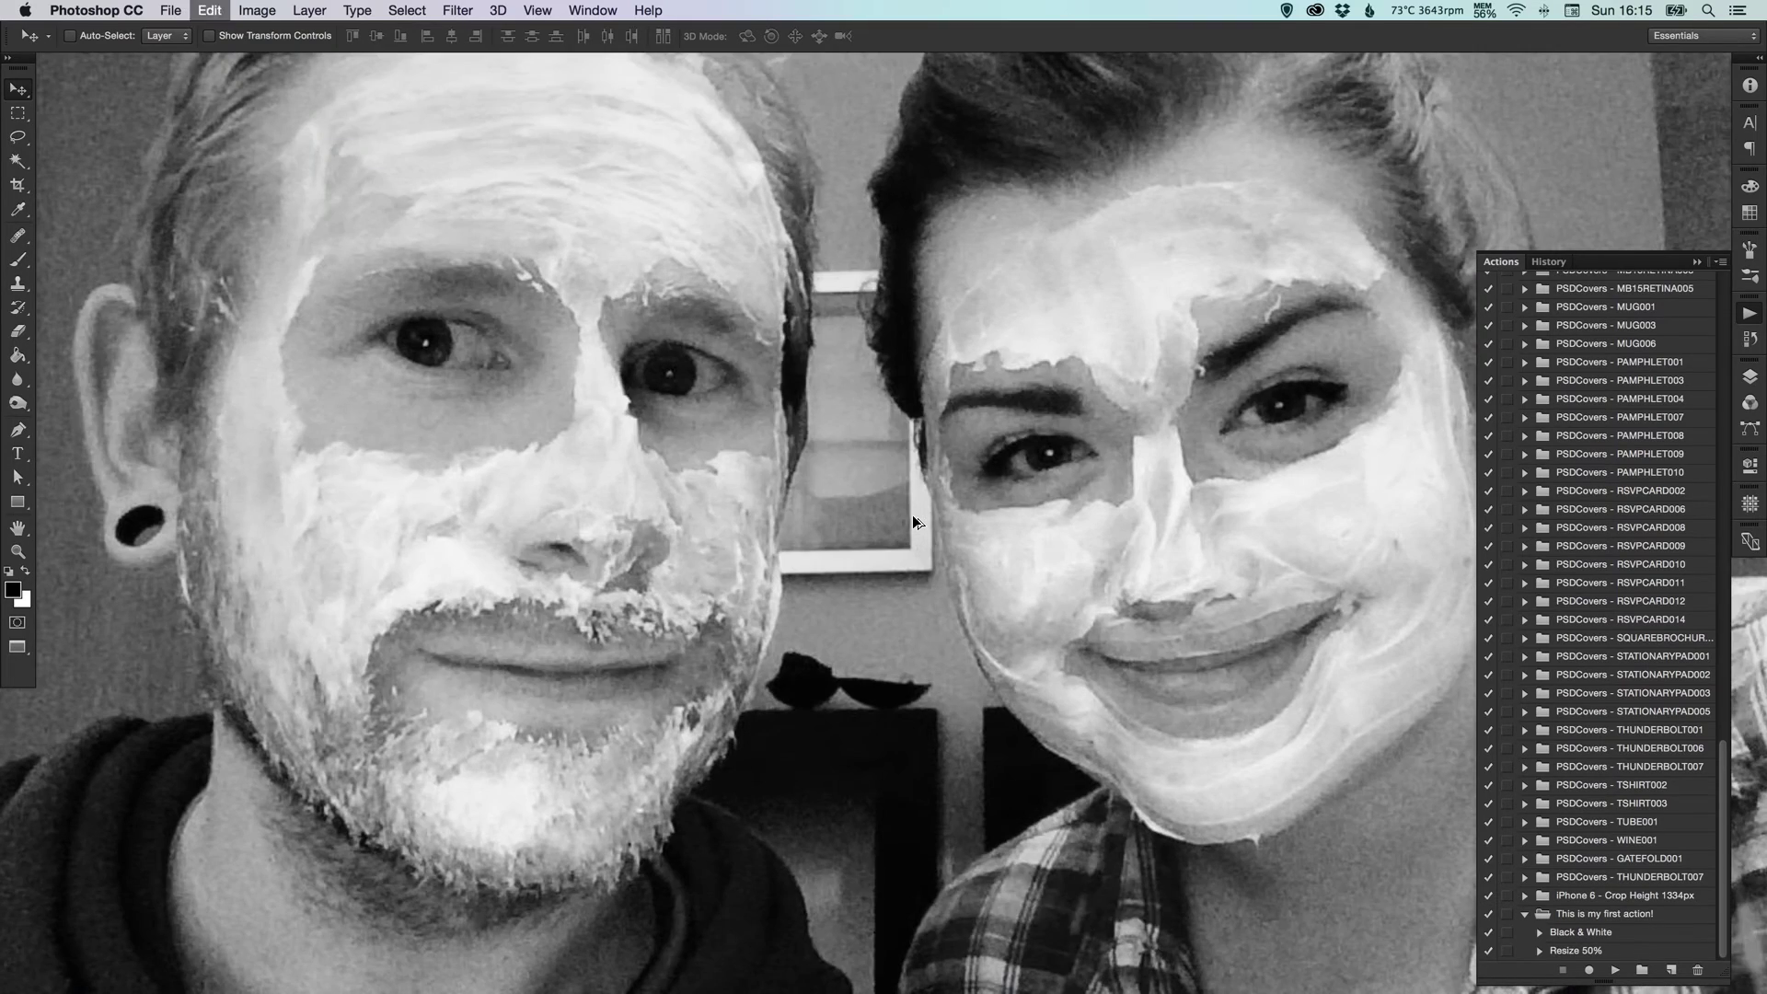
key("super+alt+z")
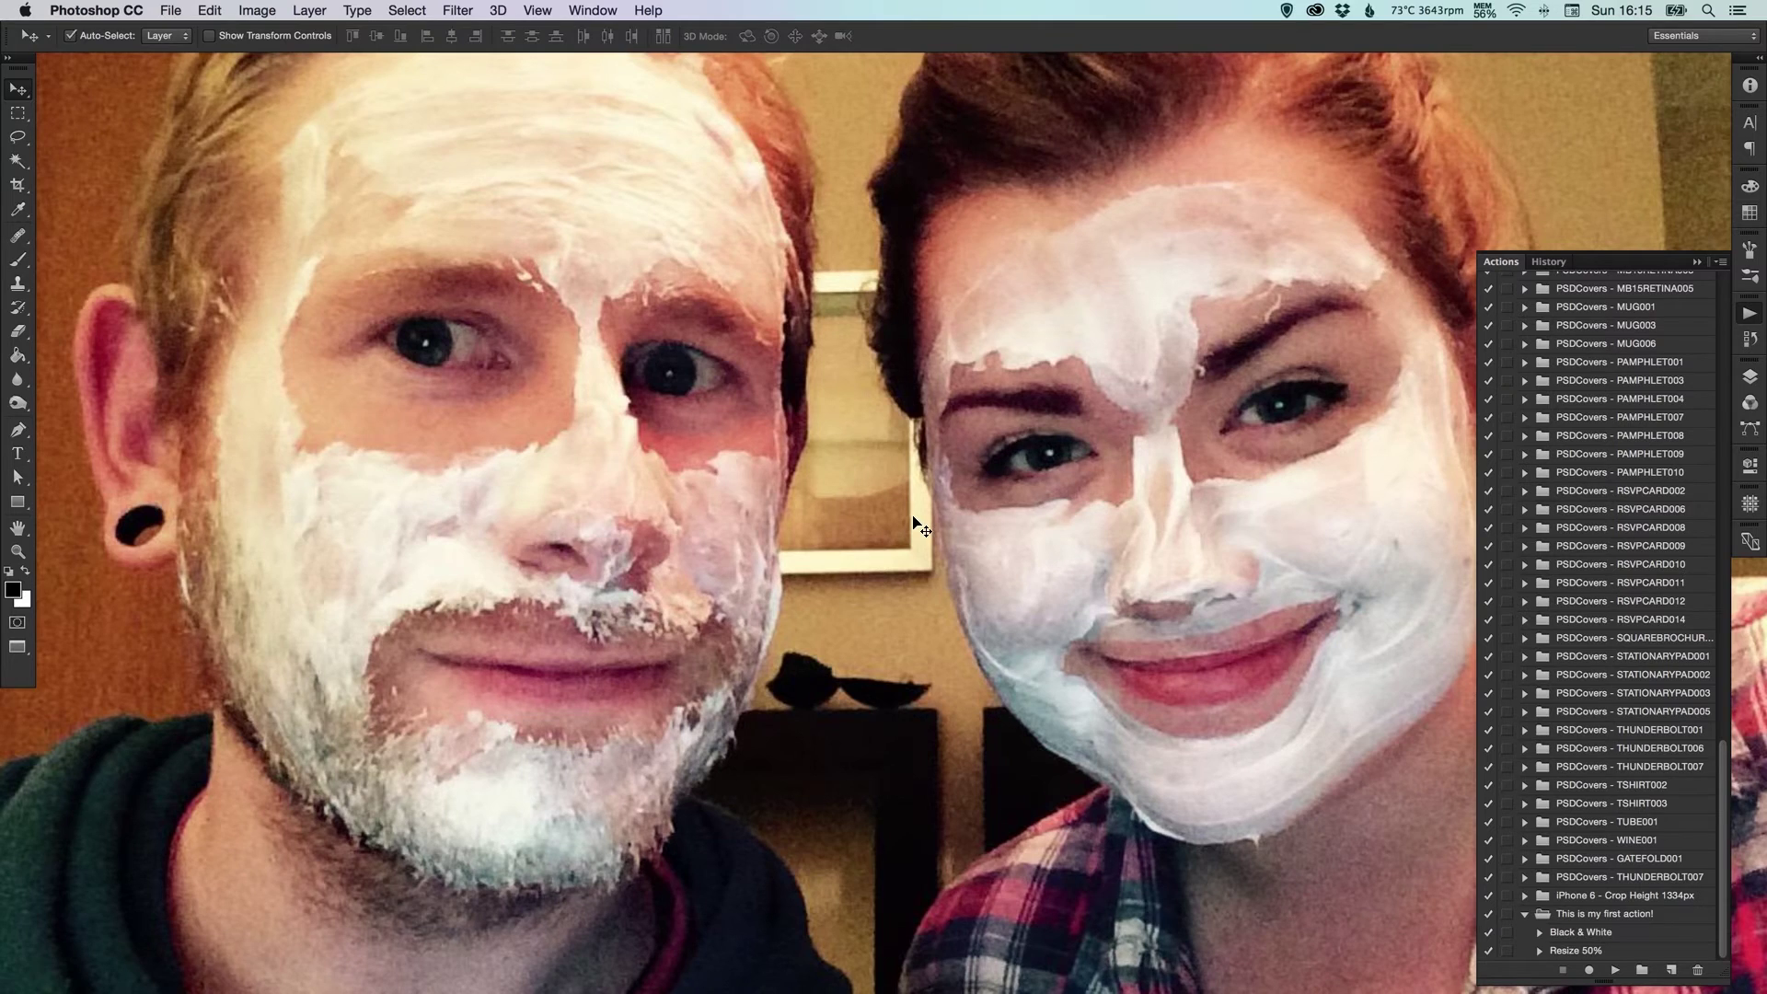
key("super+minus")
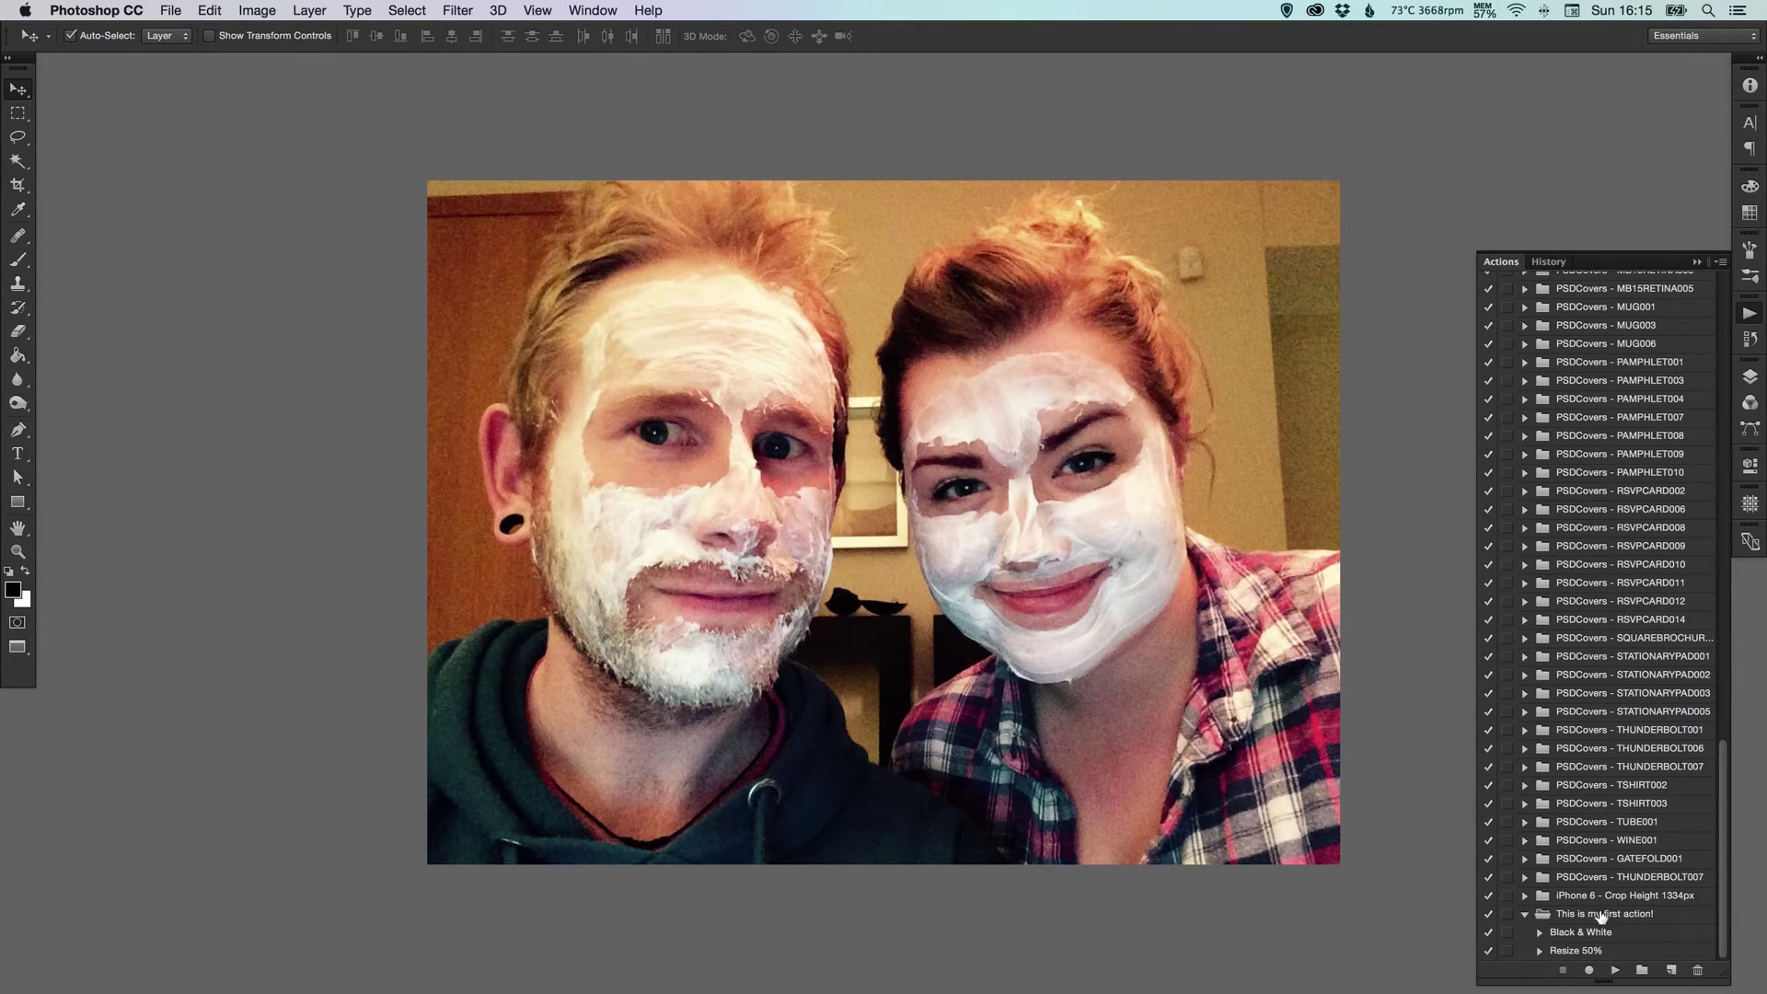
left_click(1525, 916)
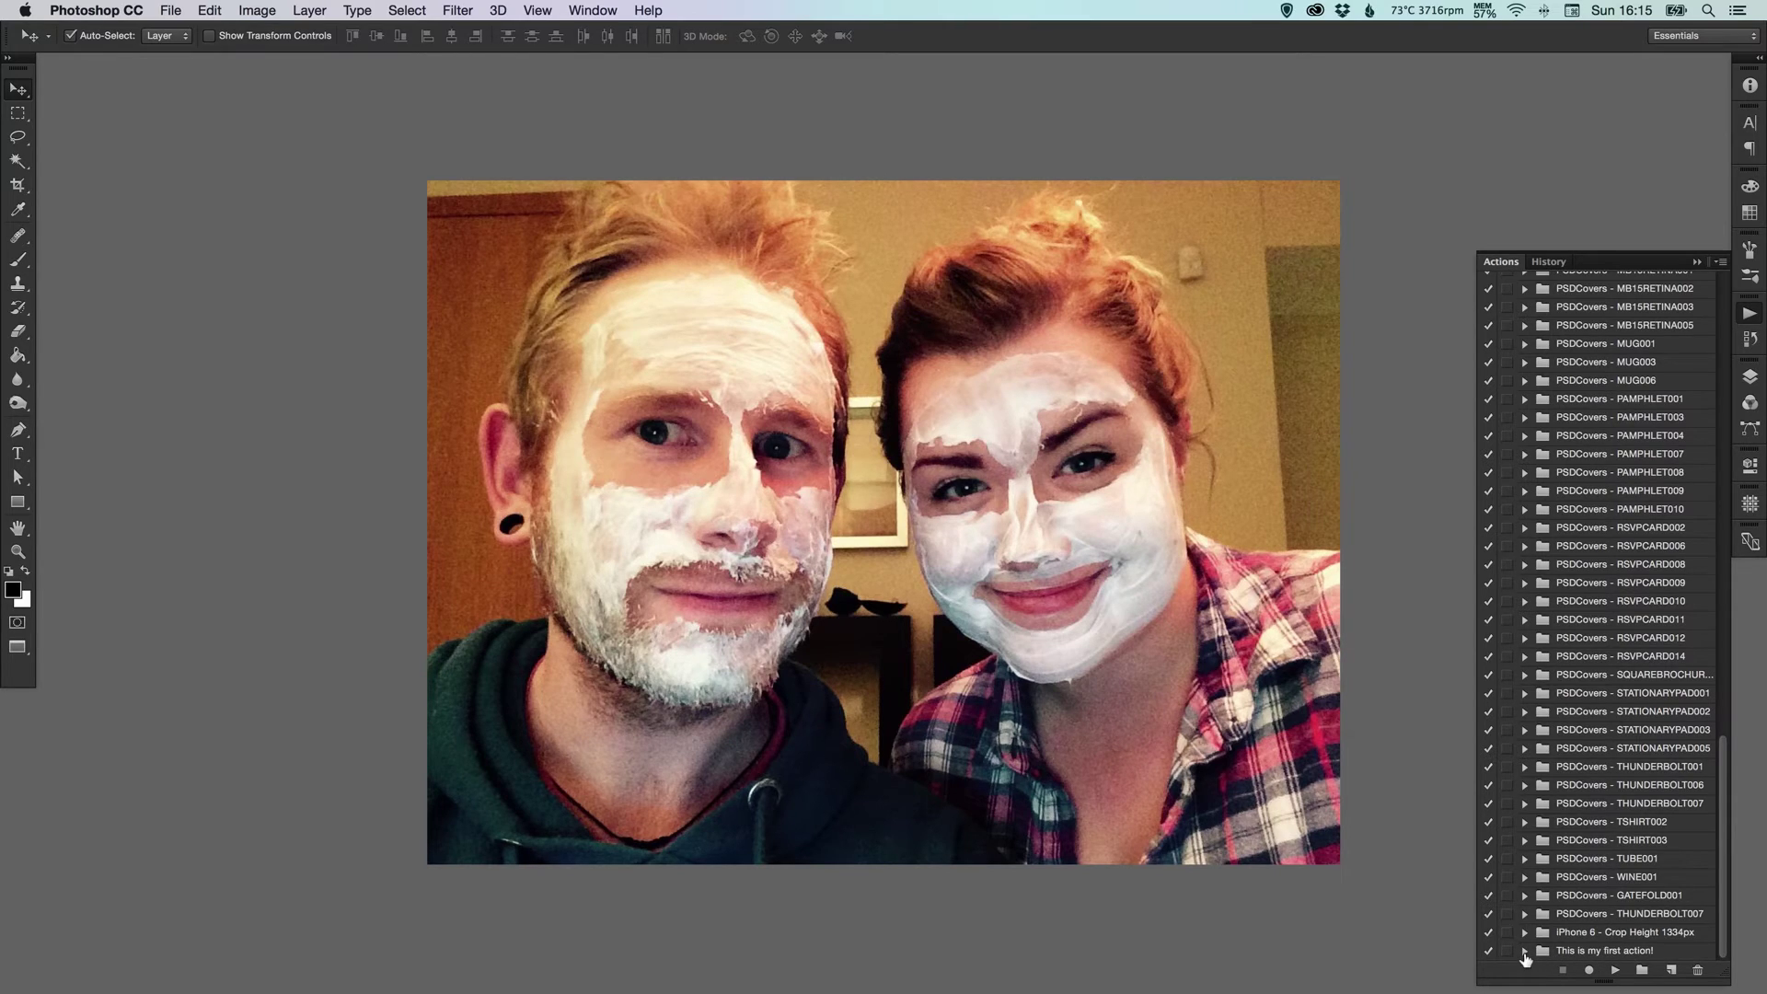
Play the Black & White action on the colour photo
left_click(1525, 951)
scroll(1724, 889, "down", 1)
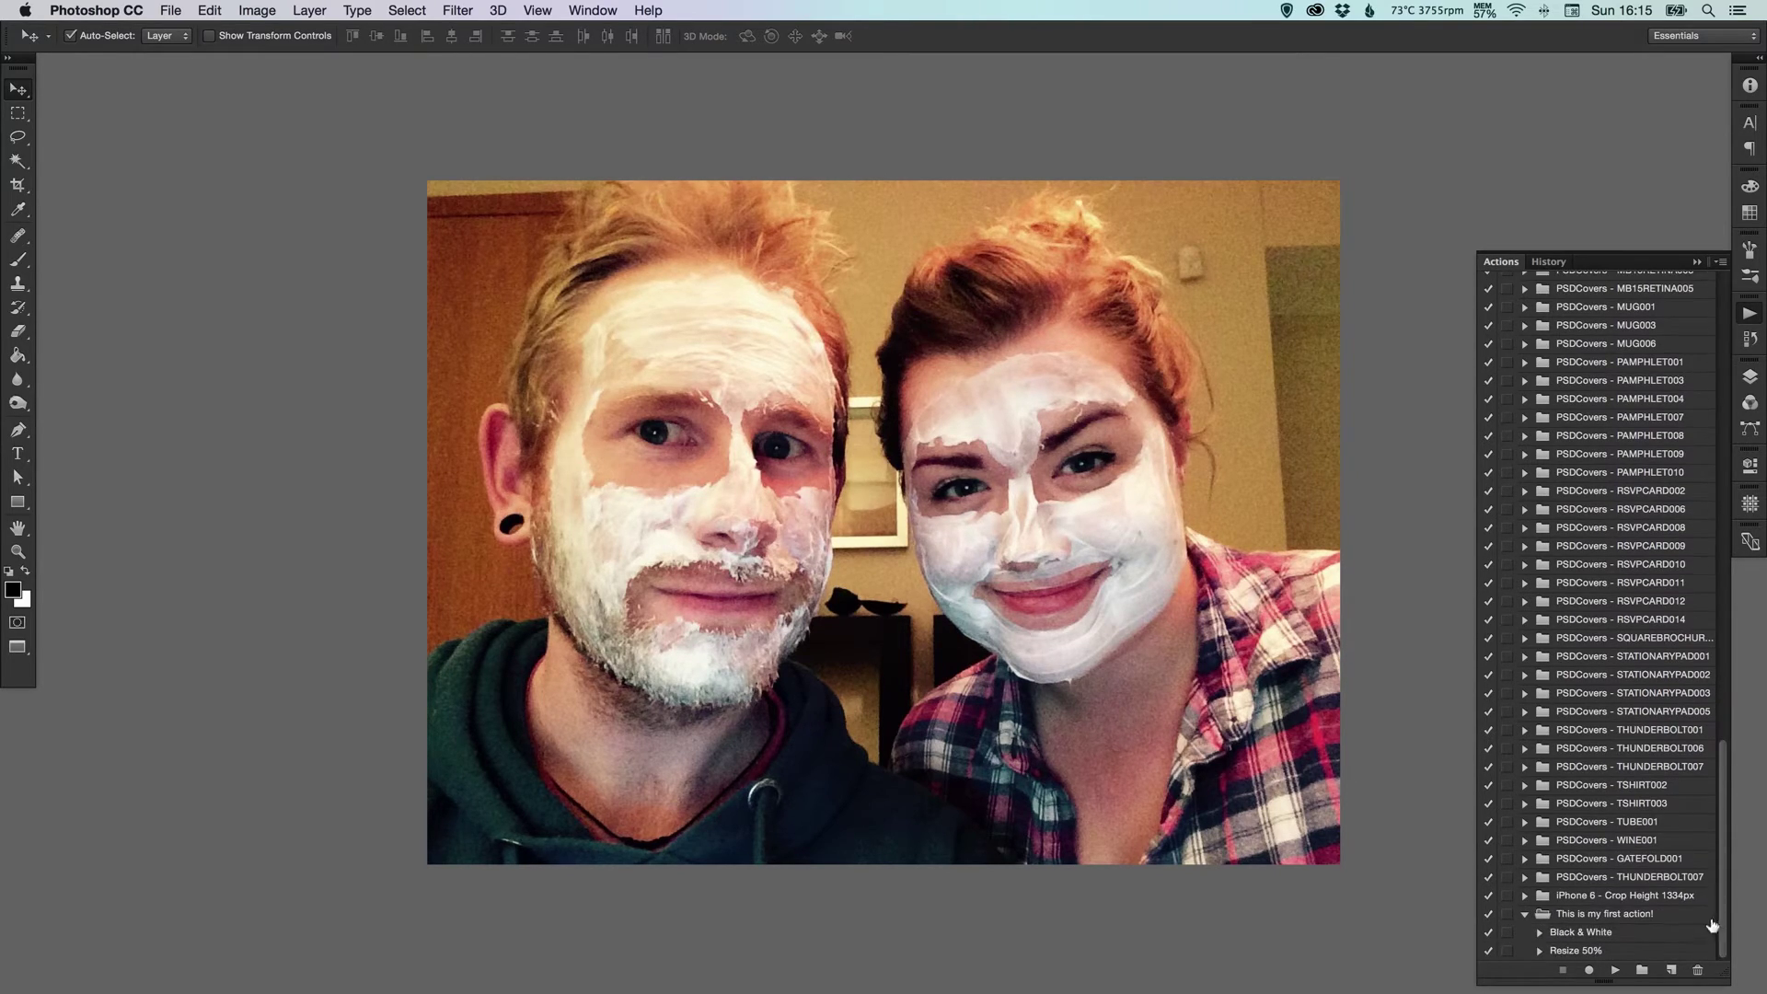
left_click(1623, 916)
left_click(1585, 935)
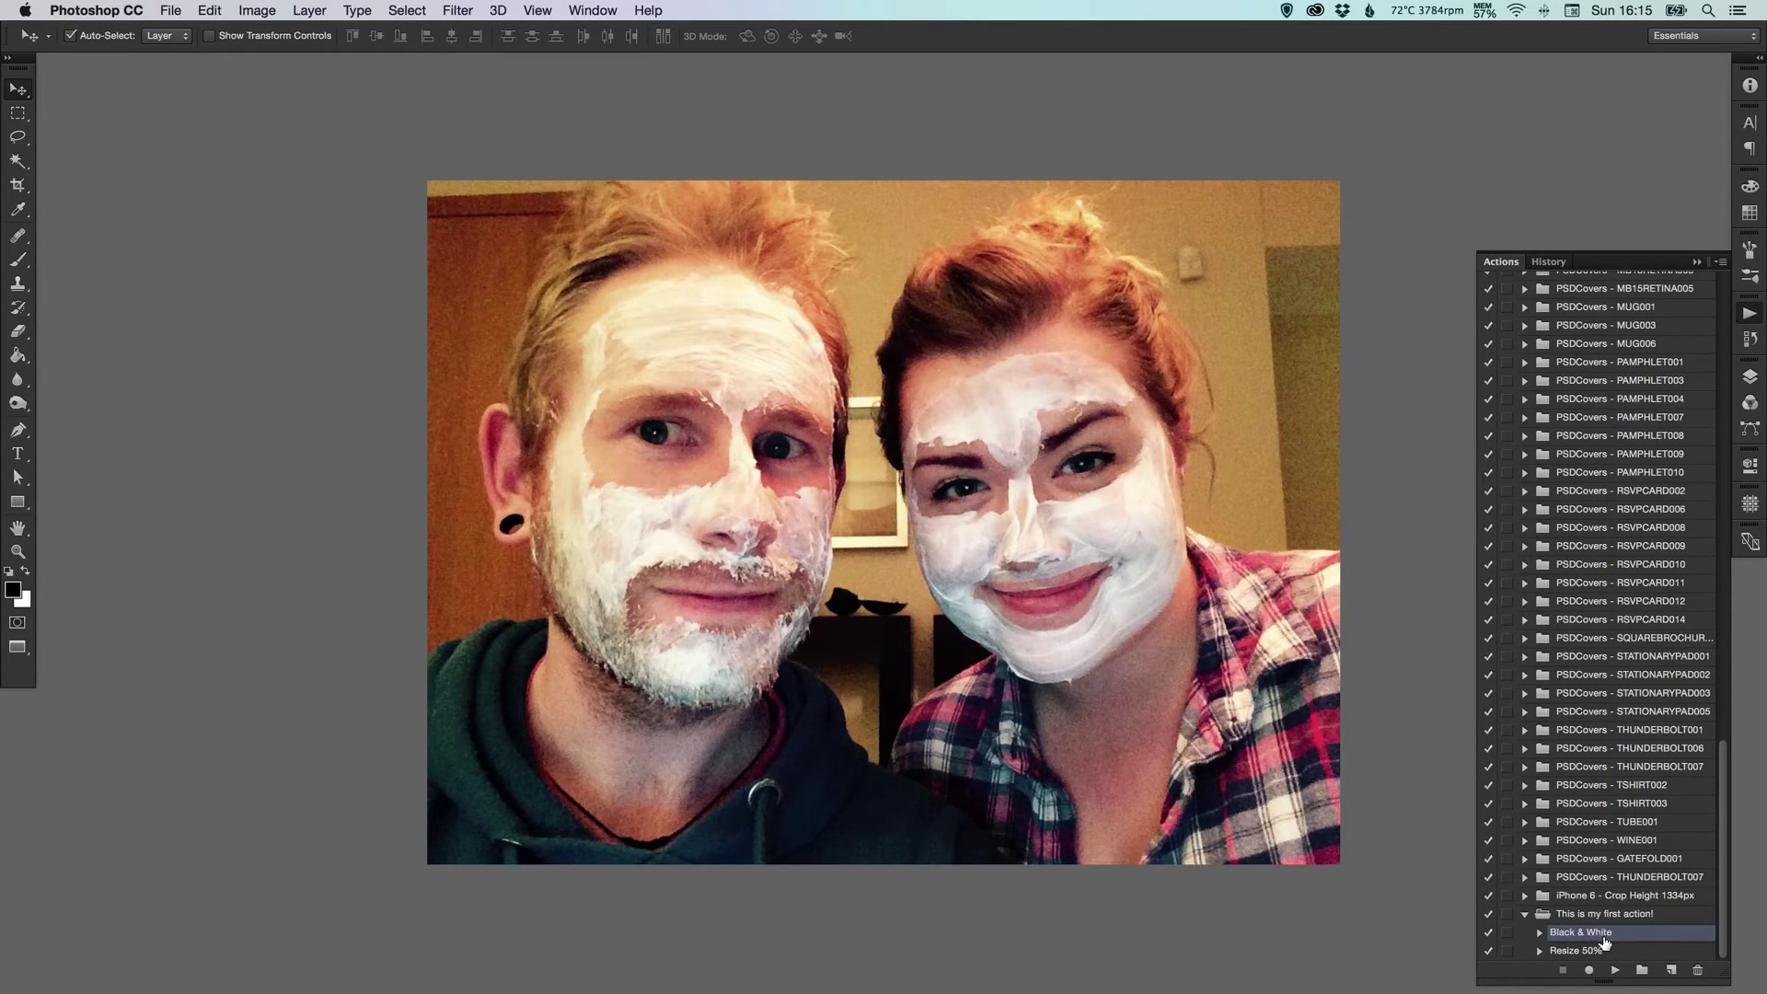
left_click(1616, 970)
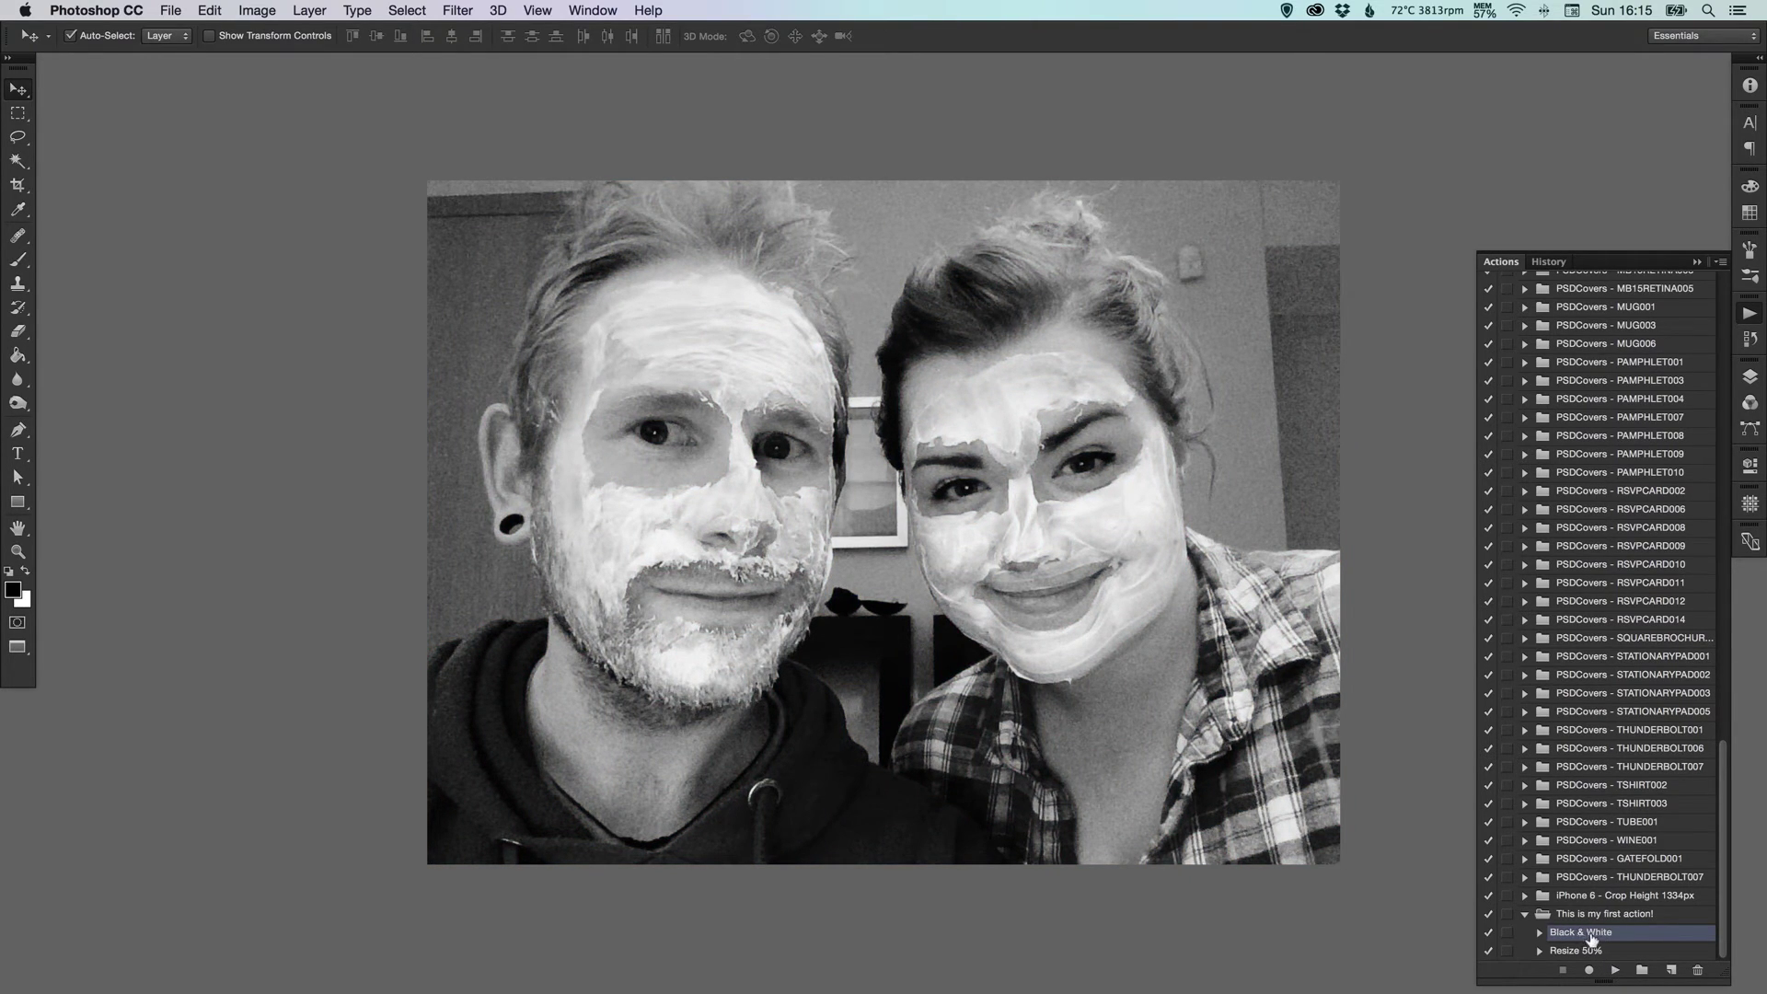
Play the Resize 50% action on the photo, then reselect Black & White
left_click(1595, 956)
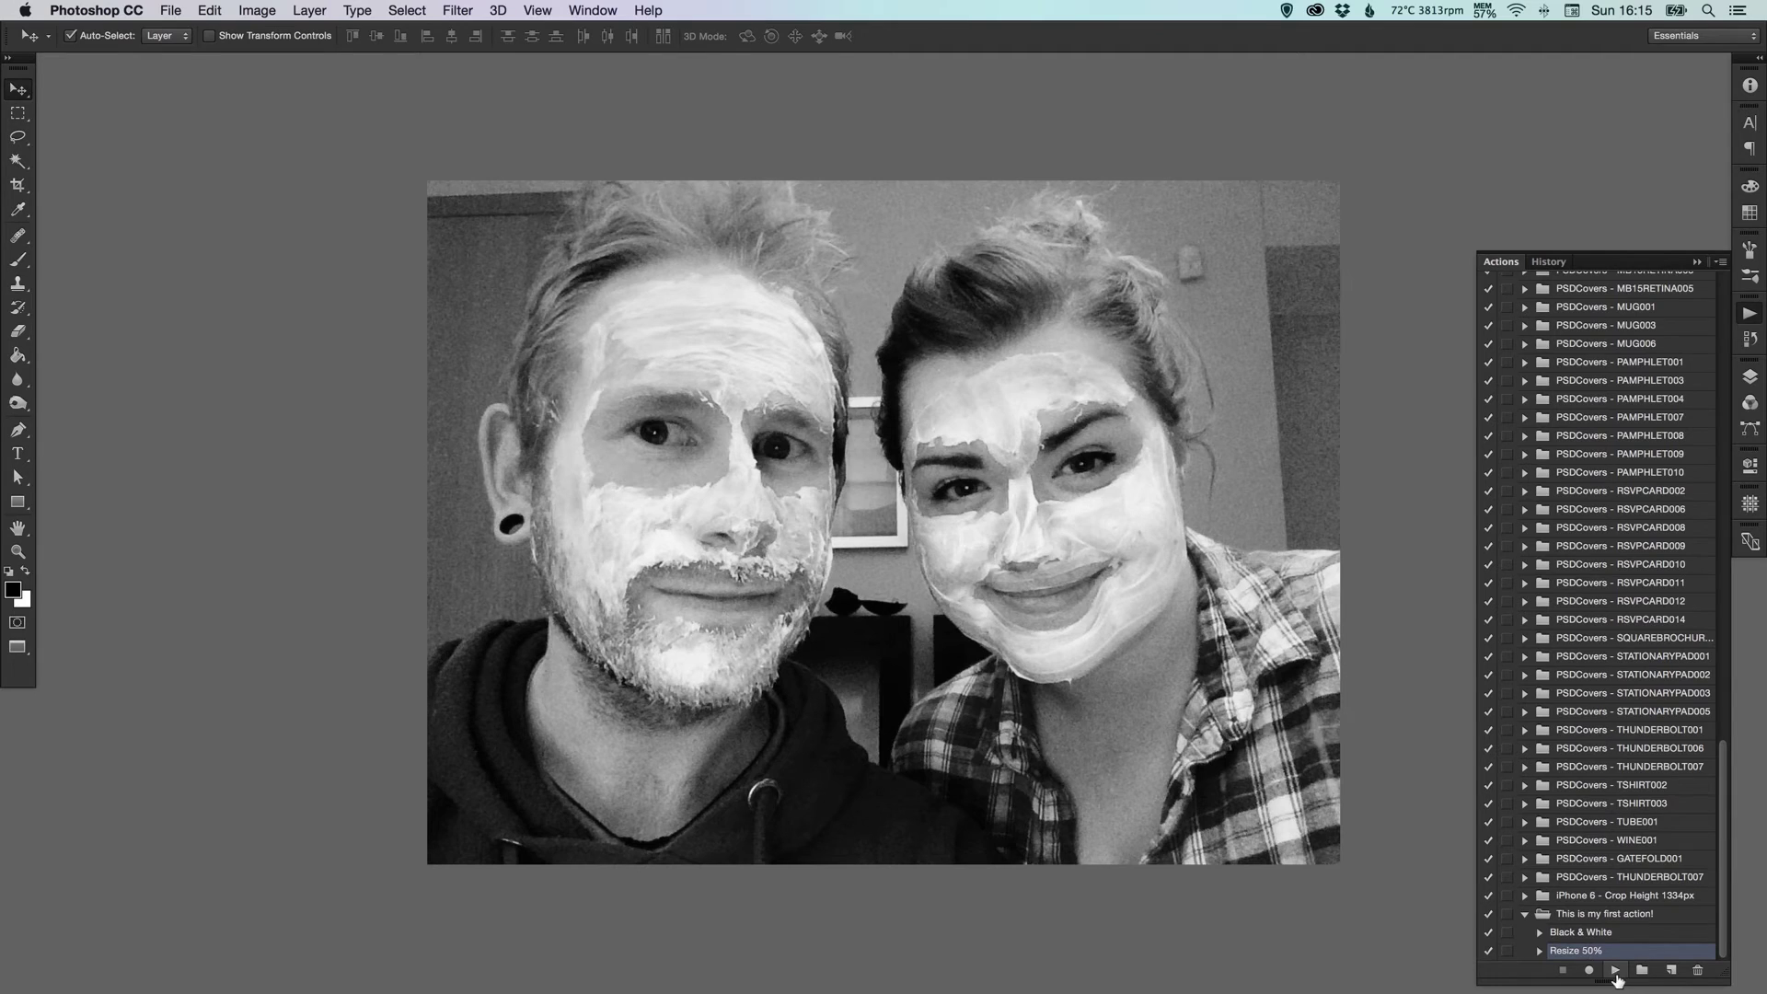
left_click(1615, 971)
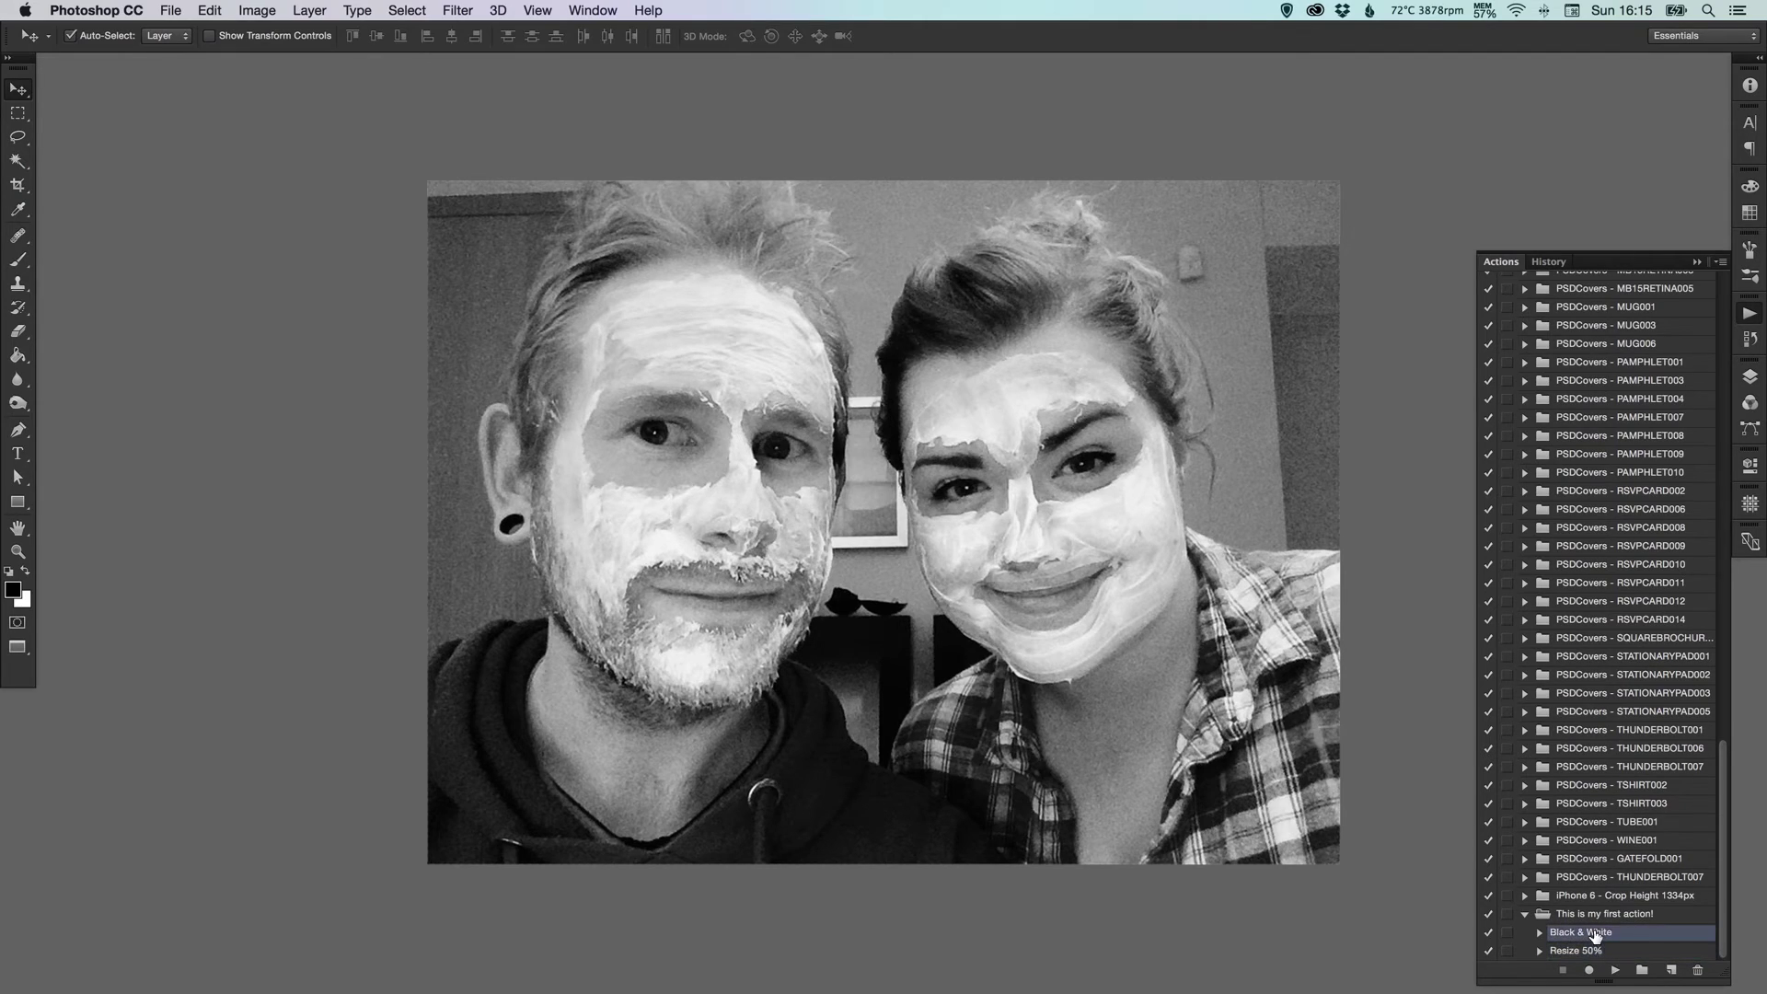
left_click(1602, 933)
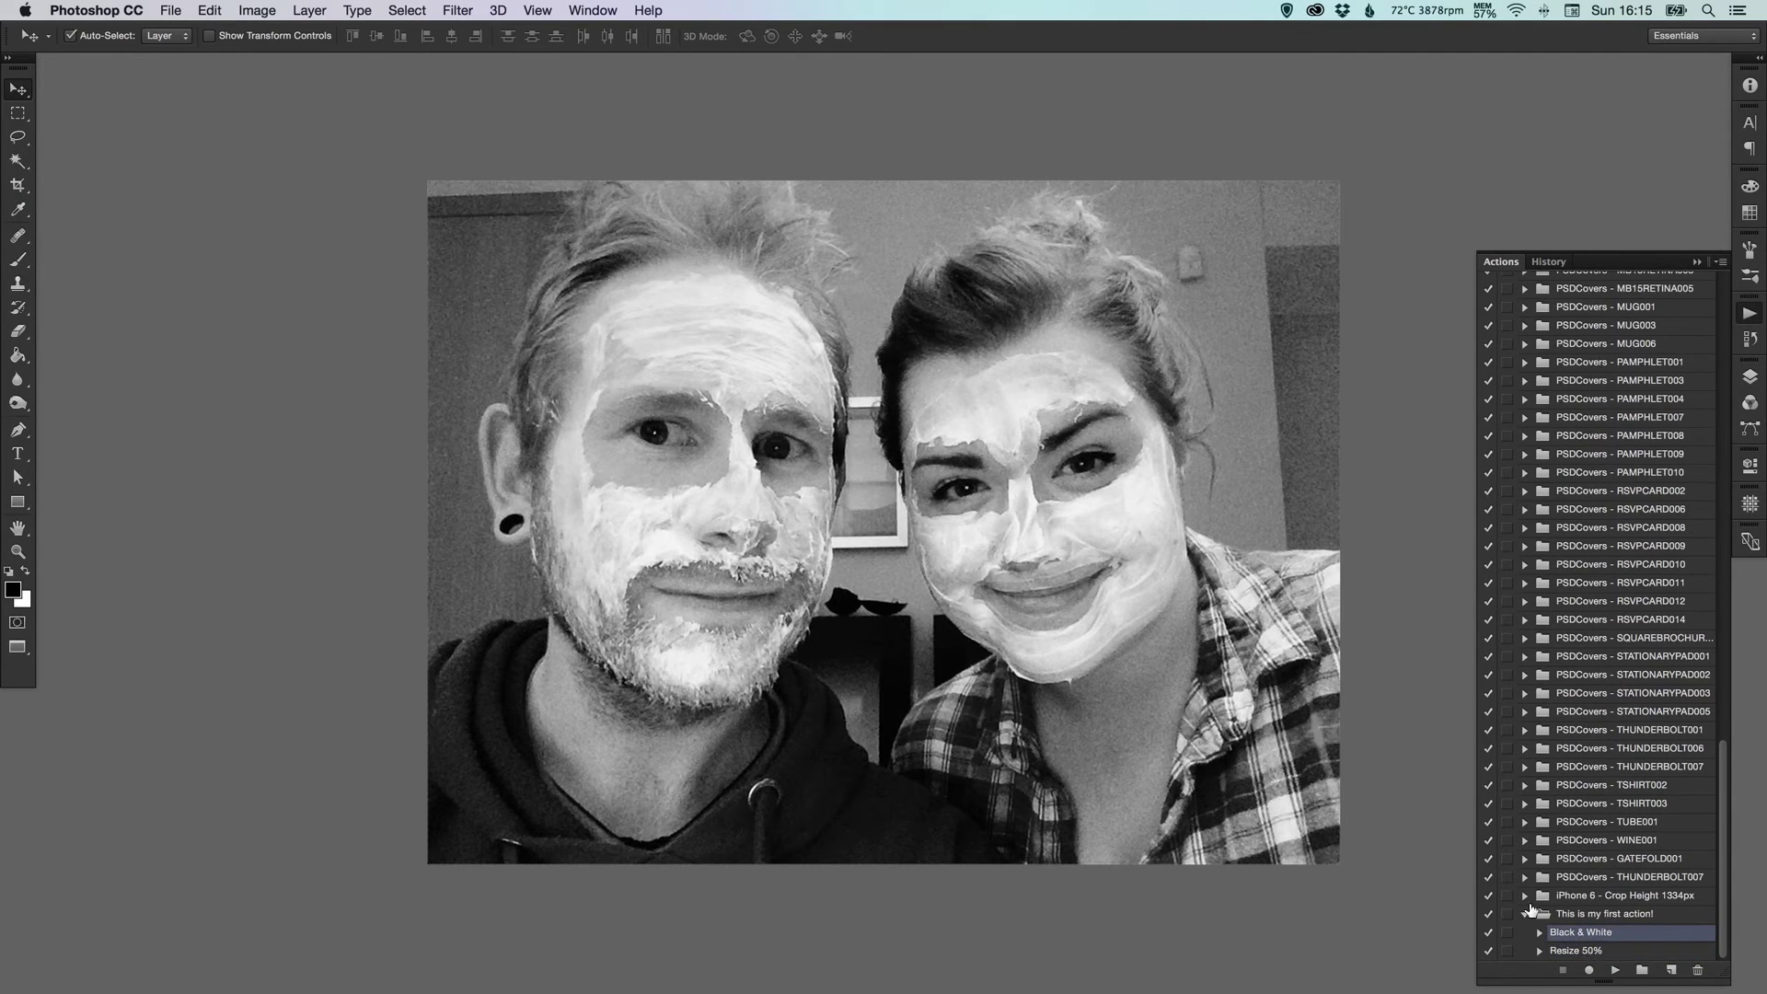